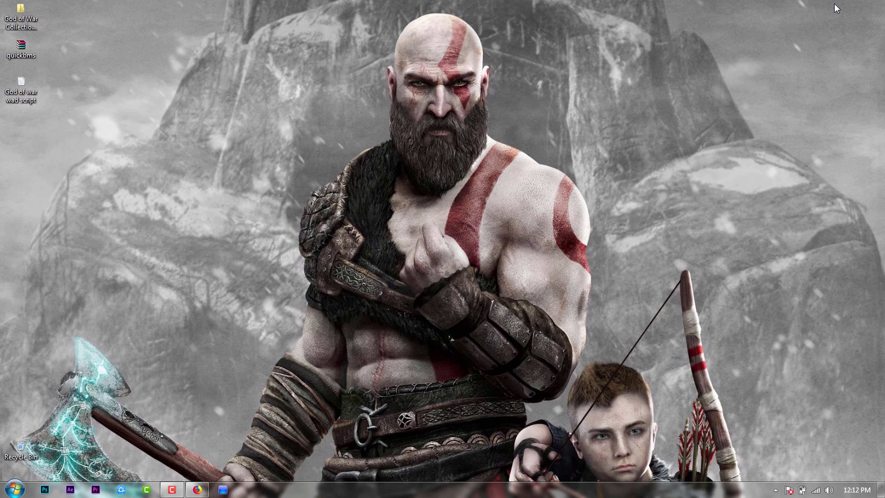
Review the full text of the God of war wad script file on the desktop and close it
double_click(24, 99)
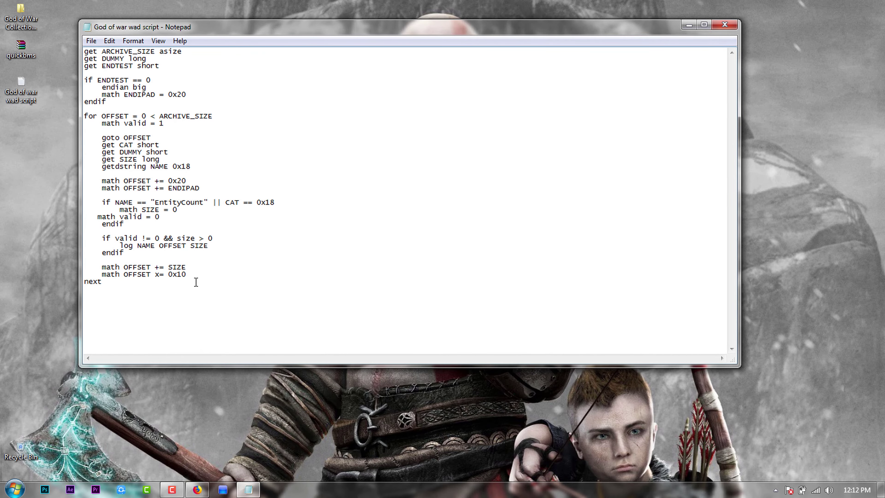
left_click_drag(196, 305, 72, 1)
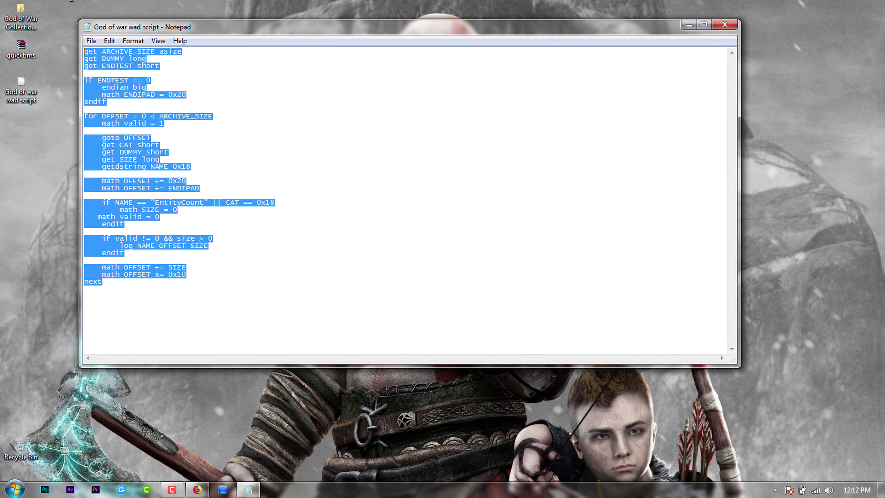
left_click(718, 26)
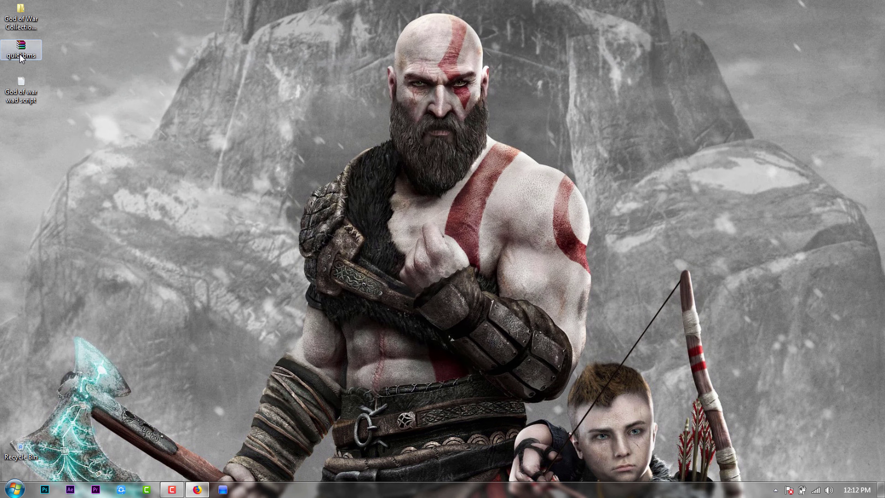
Launch the PS3PSARC GUI tool from the PS3 Tools collection
left_click(223, 490)
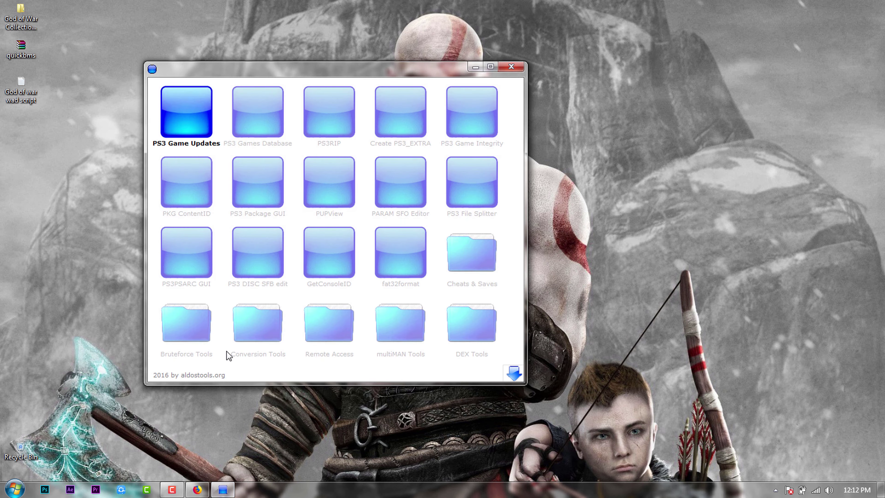
left_click(189, 251)
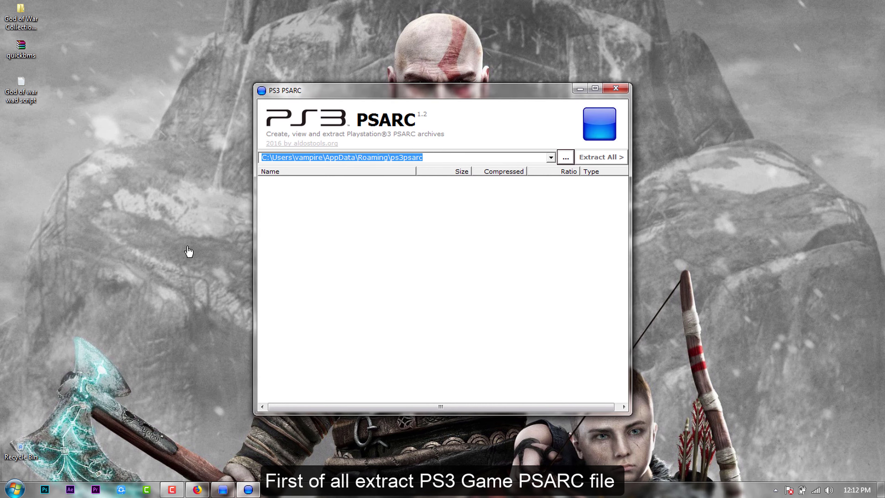
In Windows Explorer, locate gow2.psarc under God of War Collection Vol 1\PS3_GAME\USRDIR\GOW2\exec and arrange the folder beside the PS3 PSARC window
double_click(20, 24)
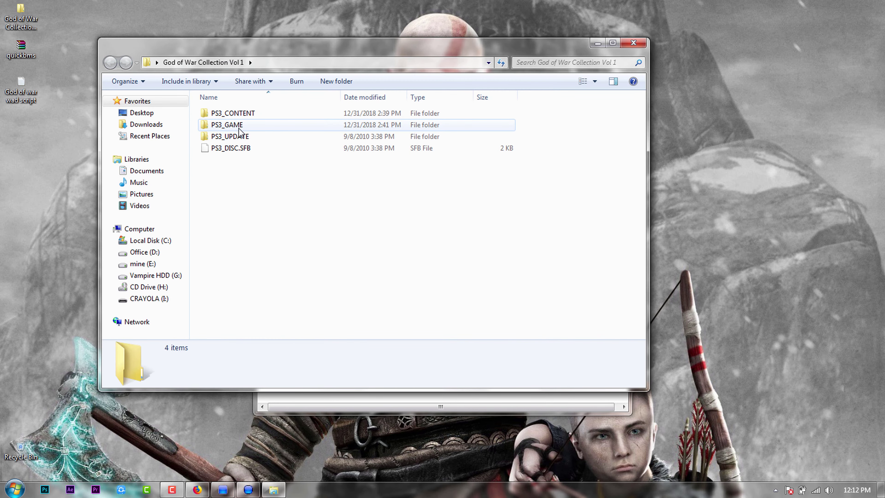
double_click(238, 136)
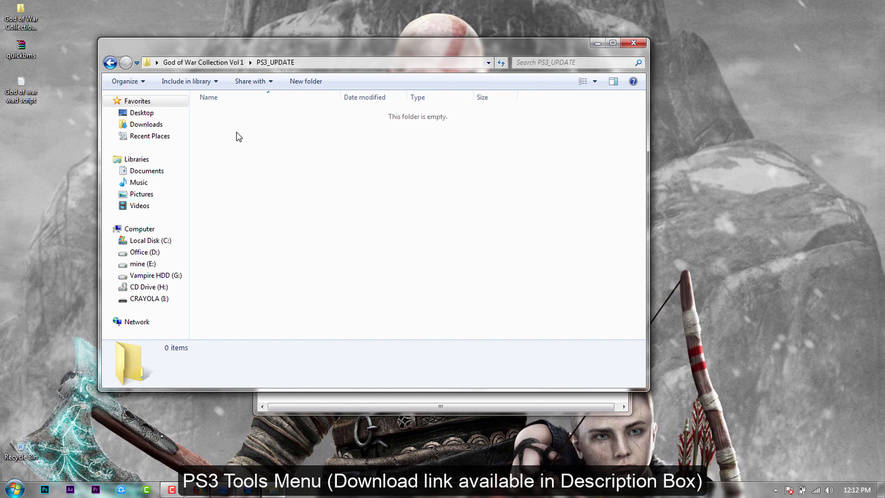
key("BackSpace")
double_click(237, 127)
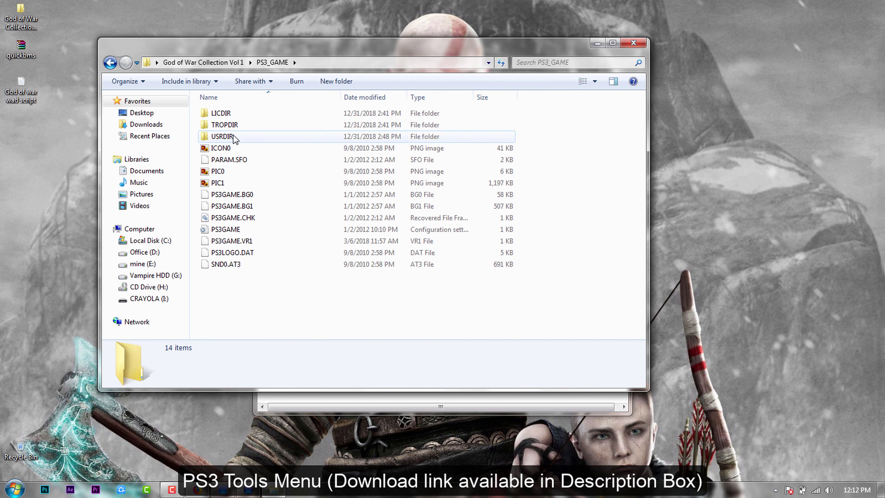
double_click(233, 136)
double_click(232, 139)
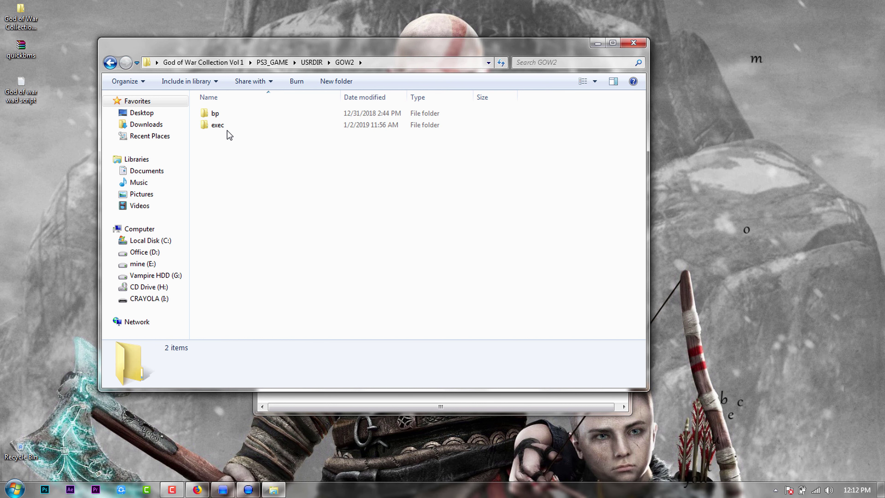
double_click(225, 128)
left_click(230, 129)
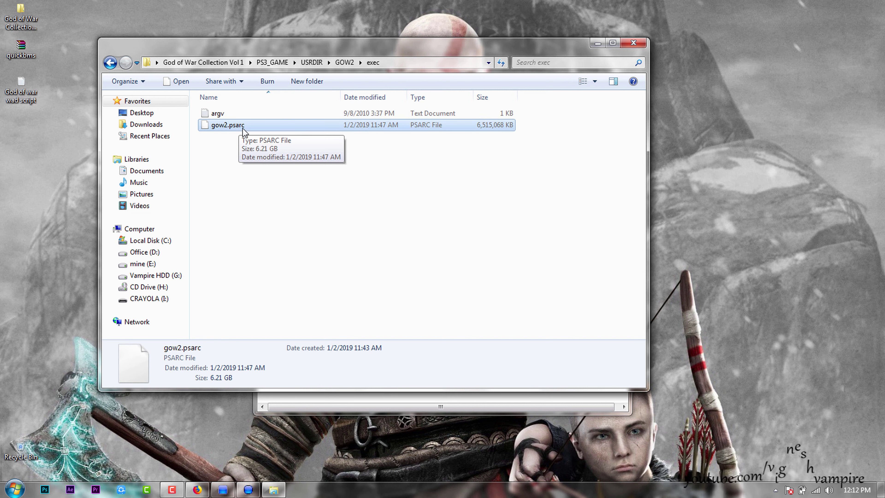
left_click_drag(355, 42, 588, 59)
left_click_drag(295, 89, 175, 82)
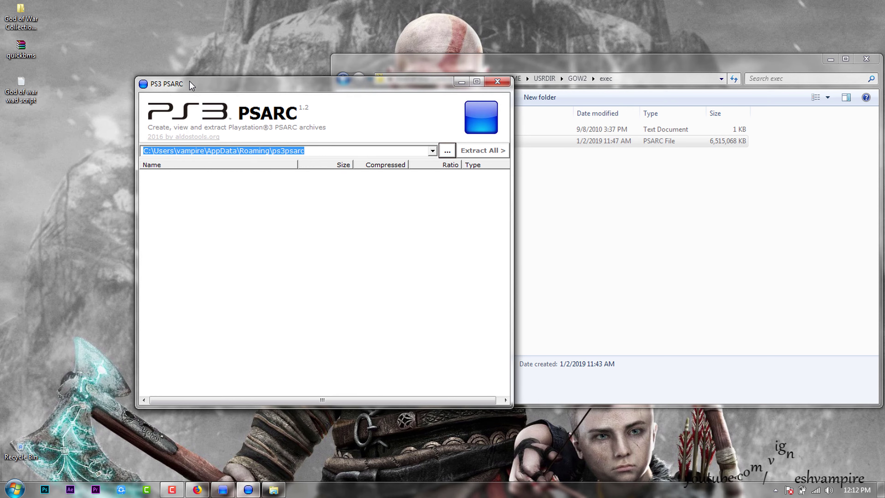
Load gow2.psarc from the USRDIR\GOW2\exec folder into PS3 PSARC
left_click(448, 151)
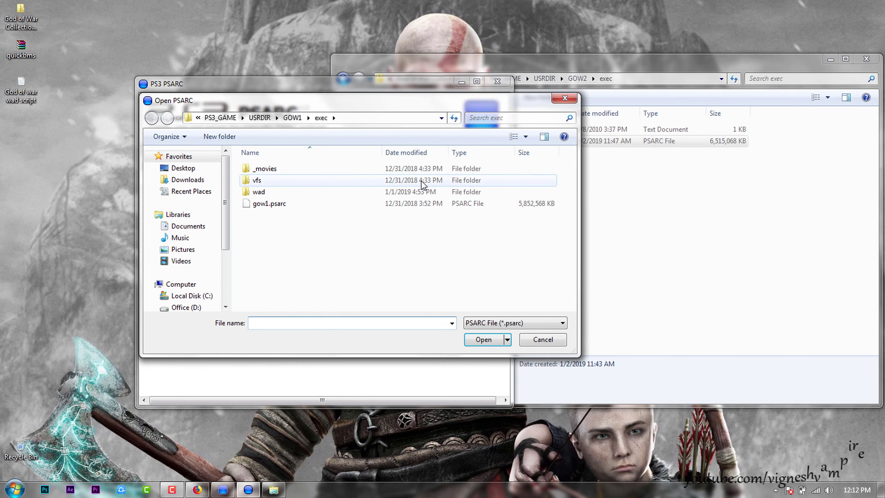
left_click(292, 118)
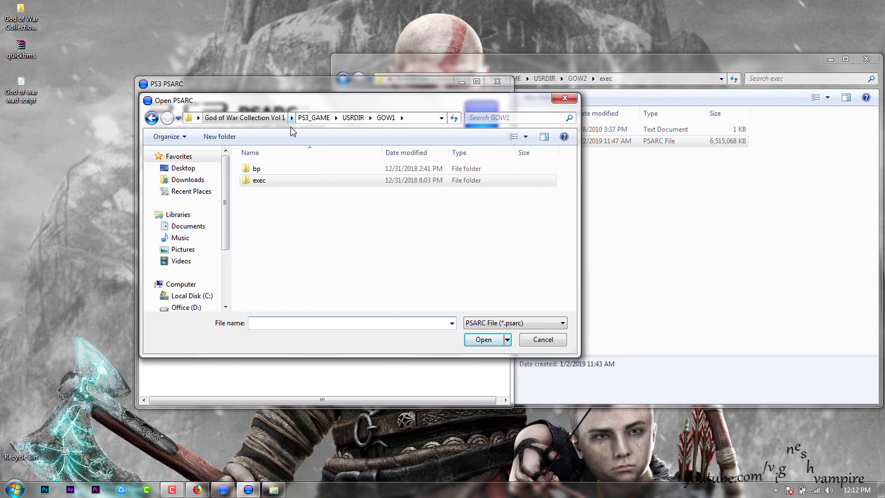
left_click(352, 118)
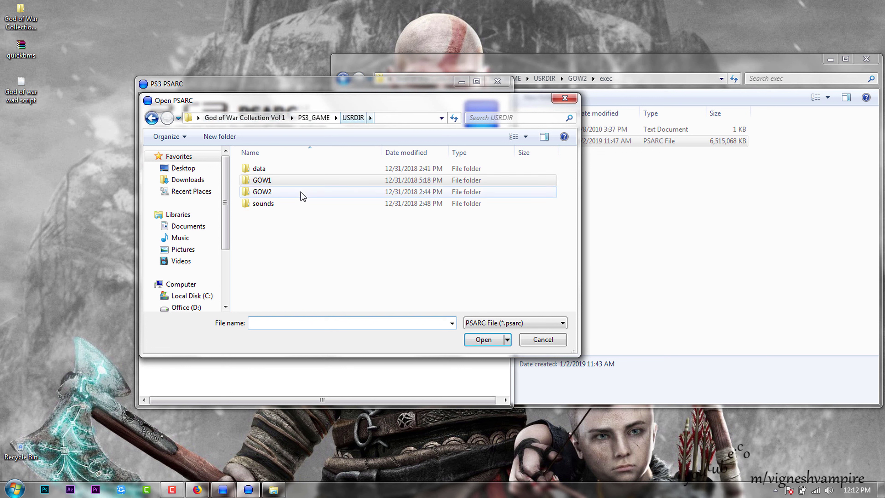
double_click(283, 193)
double_click(304, 178)
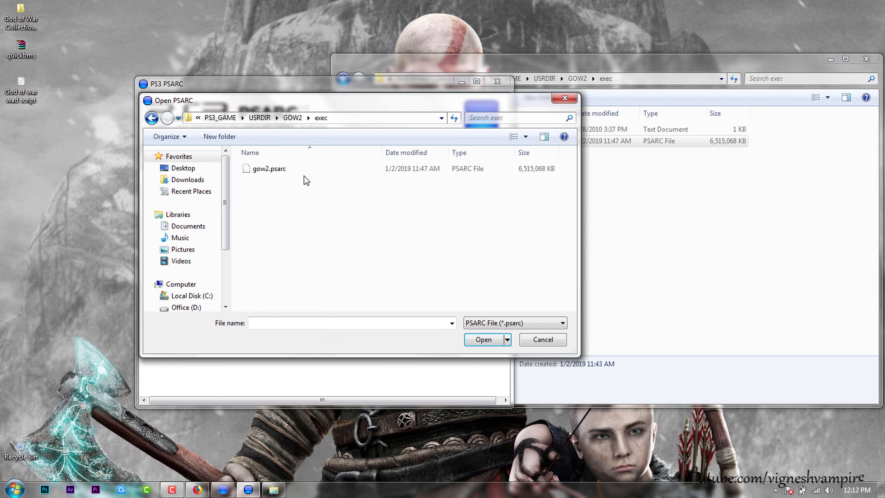
left_click(314, 169)
left_click_drag(405, 103, 332, 116)
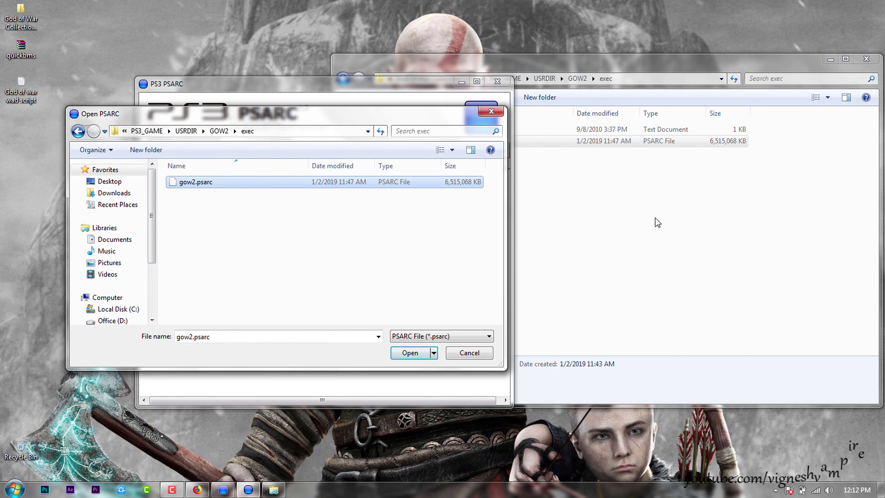
left_click(656, 221)
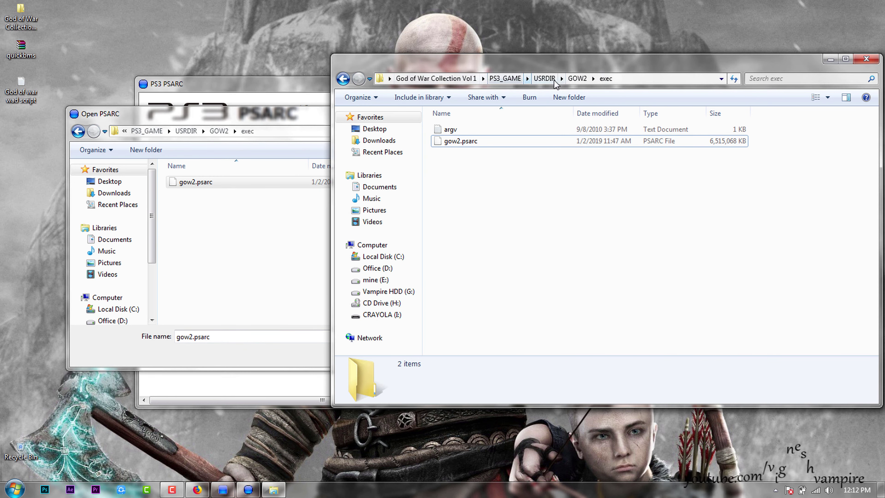
left_click(279, 204)
left_click(228, 186)
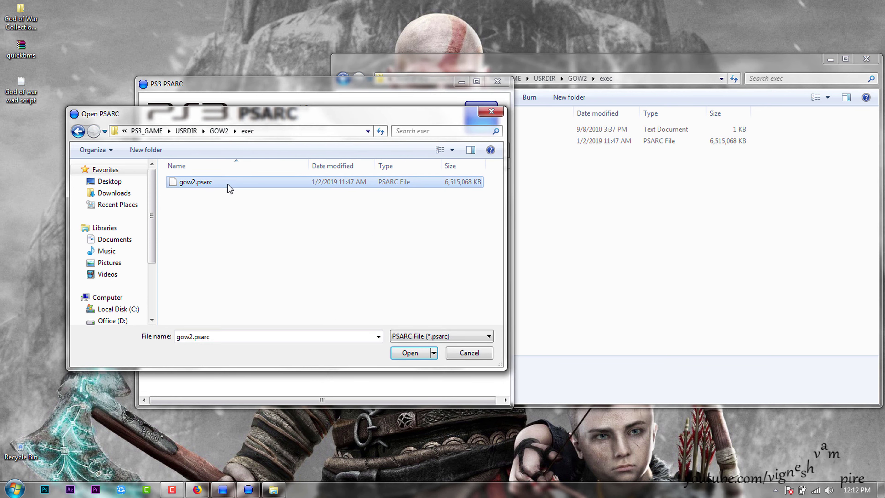
left_click(414, 353)
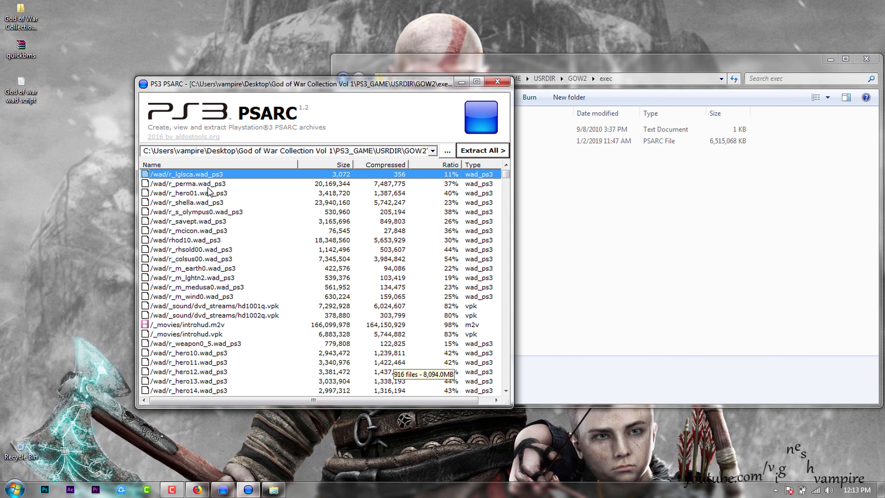
Extract all files of the archive into God of War Collection Vol 1\PS3_GAME\USRDIR\GOW2\exec
left_click(235, 249)
key("ctrl+a")
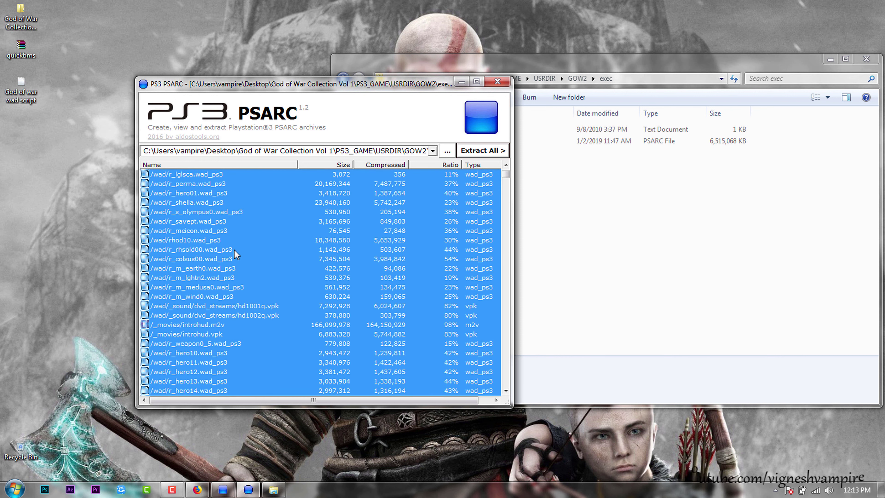
left_click(489, 149)
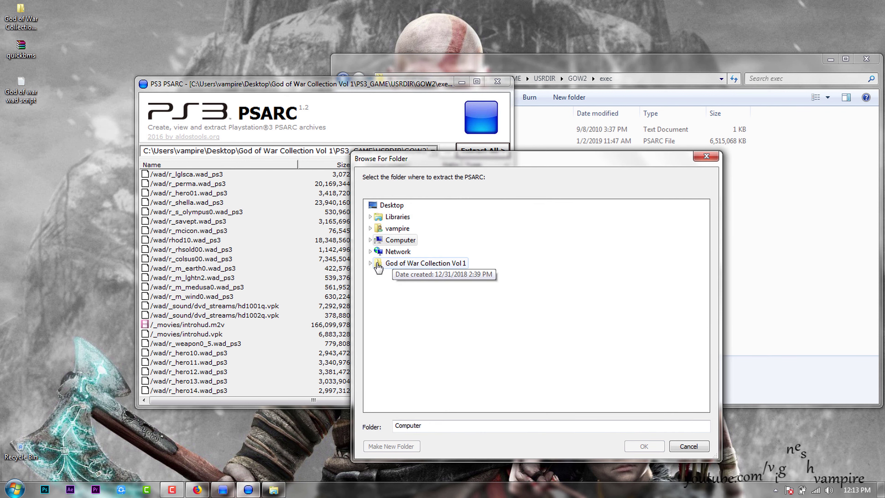
left_click(370, 263)
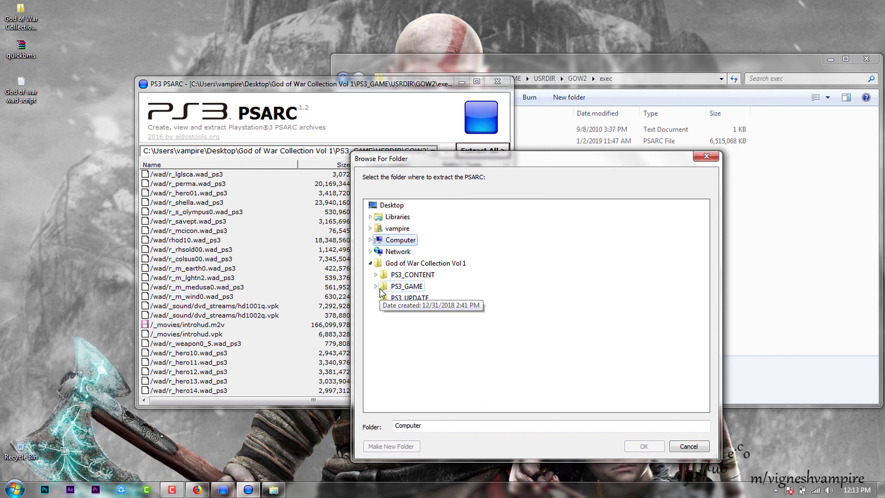
left_click(376, 286)
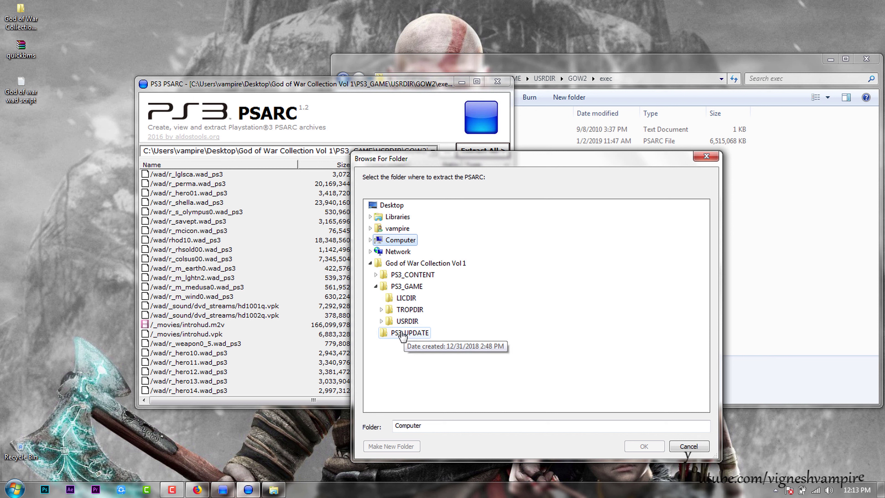
left_click(381, 309)
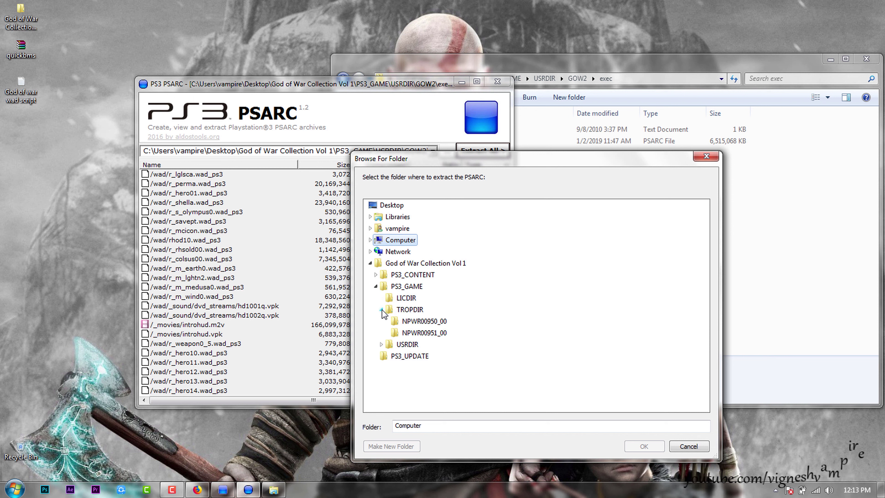
left_click(381, 309)
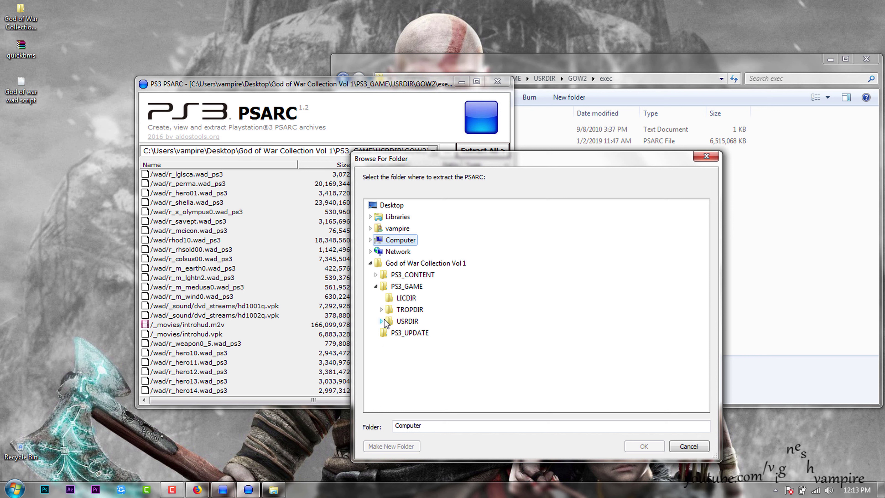
left_click(382, 321)
left_click(388, 356)
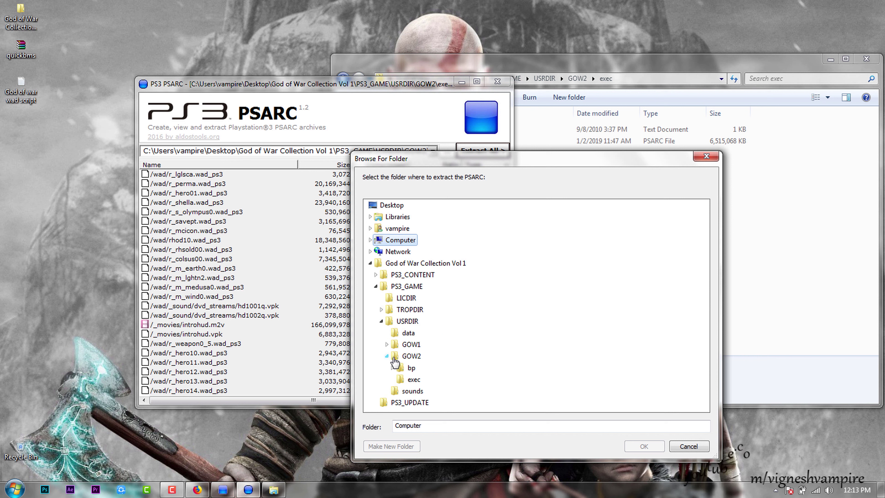
left_click(414, 379)
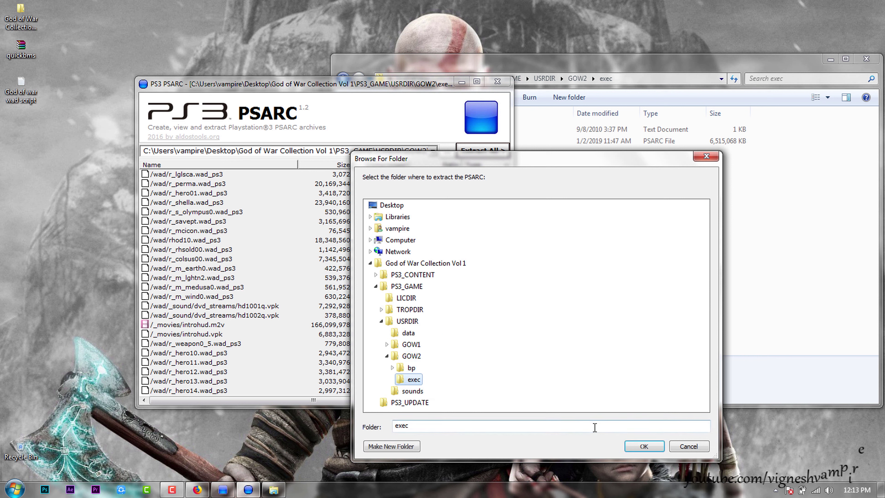
left_click(644, 446)
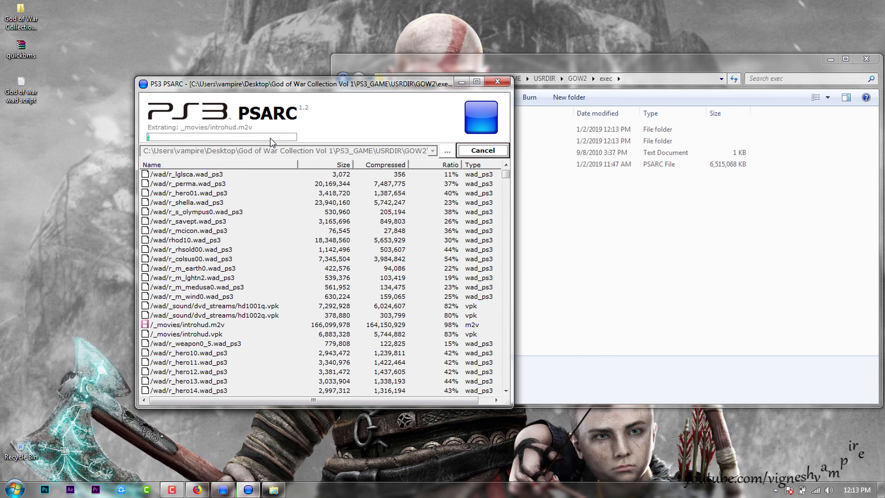
Separate the exec folder window from the PS3 PSARC window and close PS3 PSARC
left_click_drag(481, 71, 665, 83)
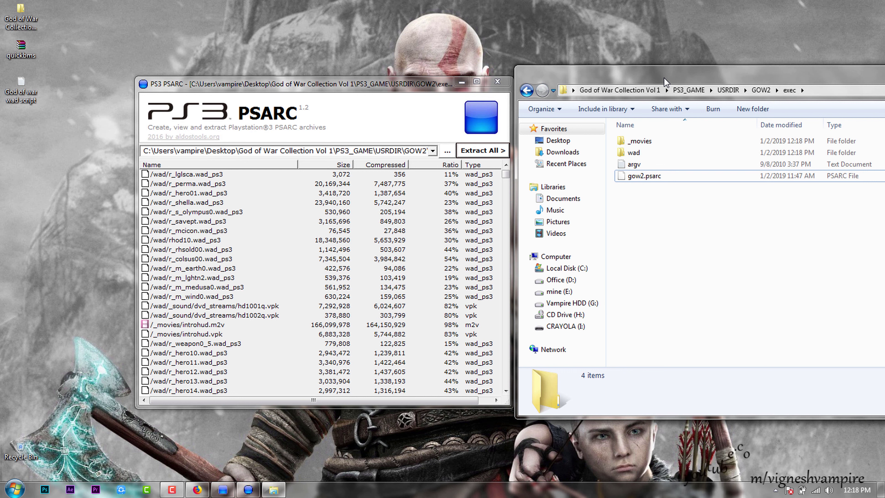
left_click_drag(431, 87, 357, 85)
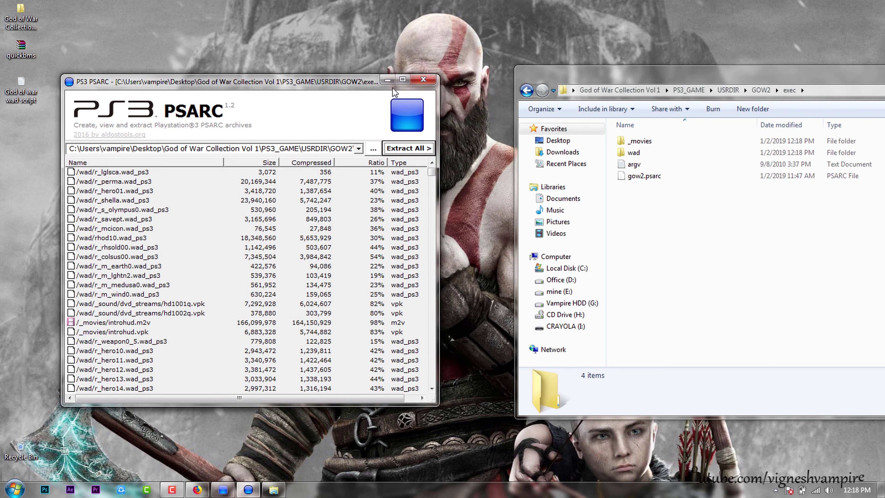
left_click(423, 80)
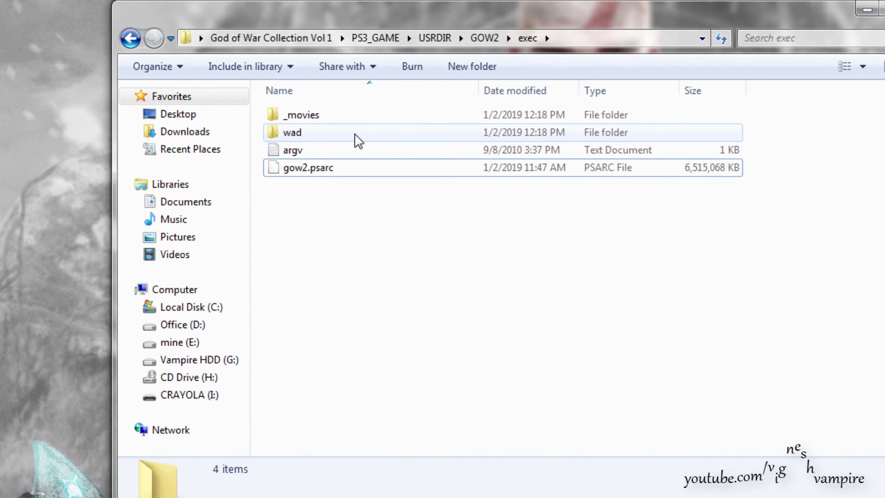
Examine the contents of the extracted wad and _movies folders and return to the exec folder
mouse_move(322, 144)
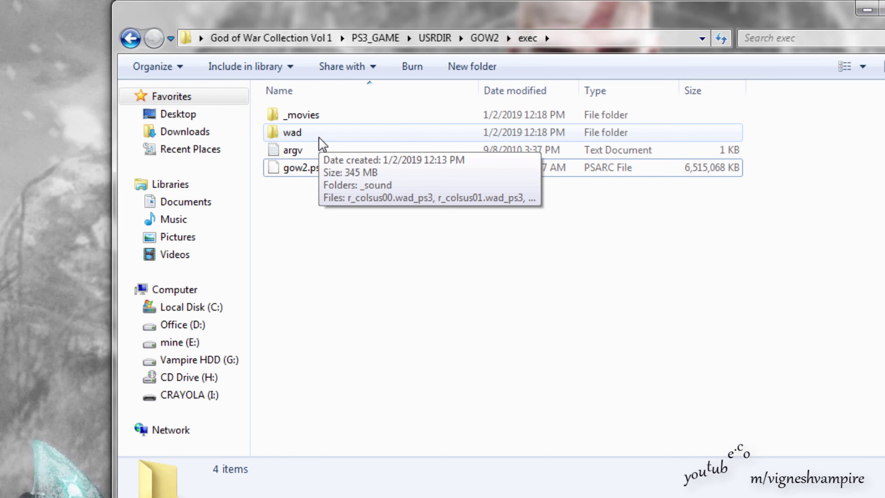
double_click(319, 138)
key("BackSpace")
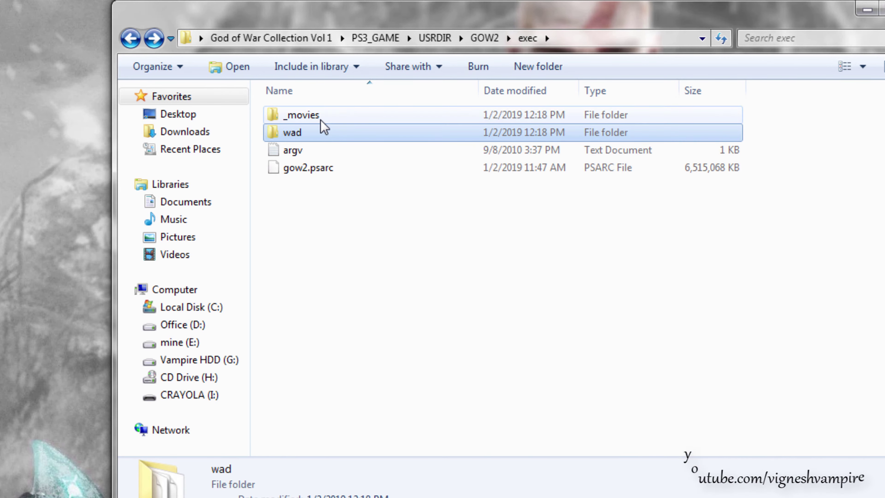
double_click(323, 127)
scroll(340, 179, "down", 17)
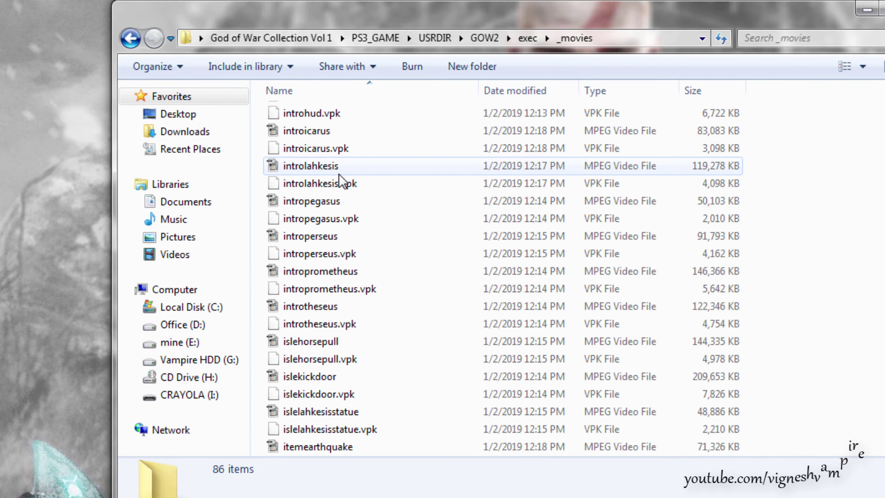
scroll(337, 176, "down", 8)
key("BackSpace")
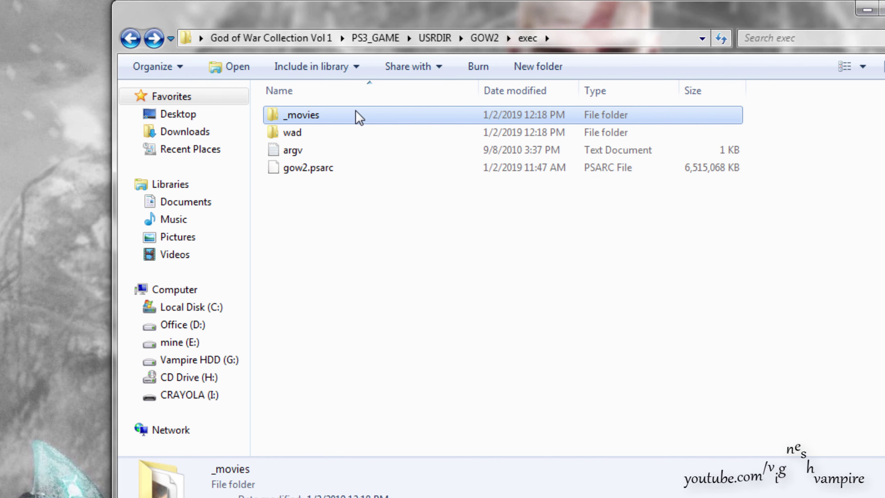
Refresh the exec folder and check the combined size of the _movies and wad folders in their properties
left_click(468, 227)
right_click(467, 221)
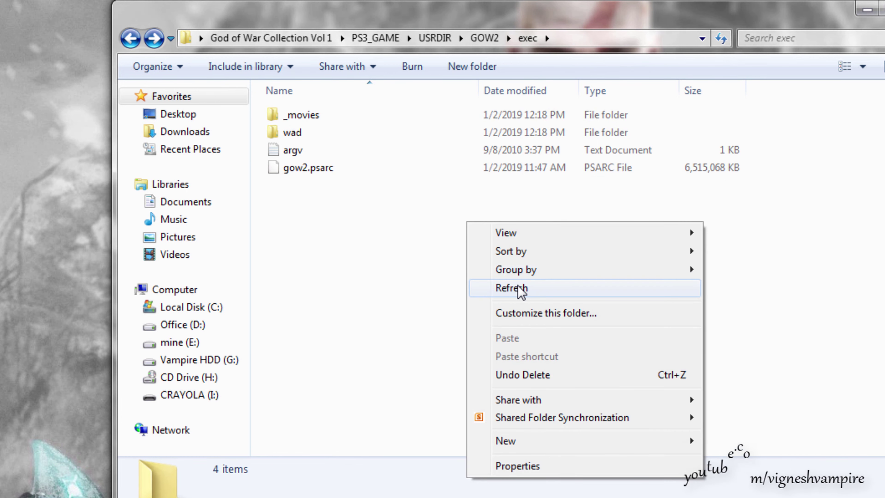
left_click(522, 291)
left_click(331, 136)
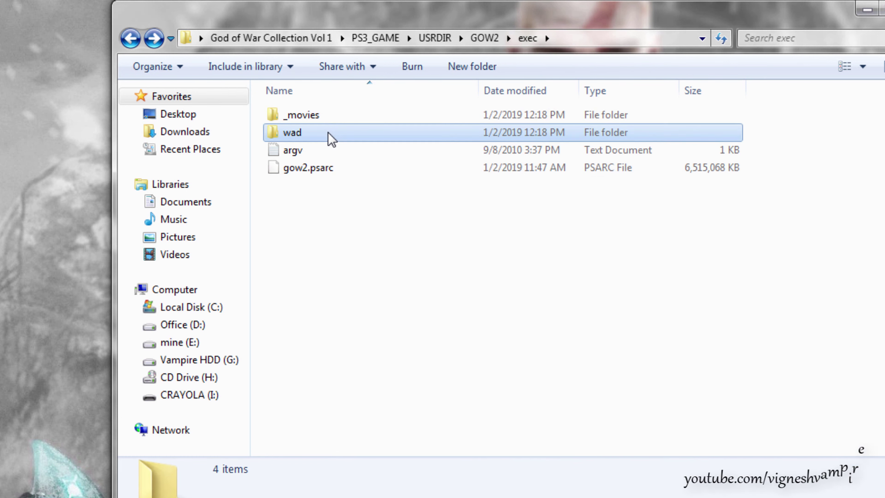
left_click(327, 118, "ctrl")
right_click(325, 117)
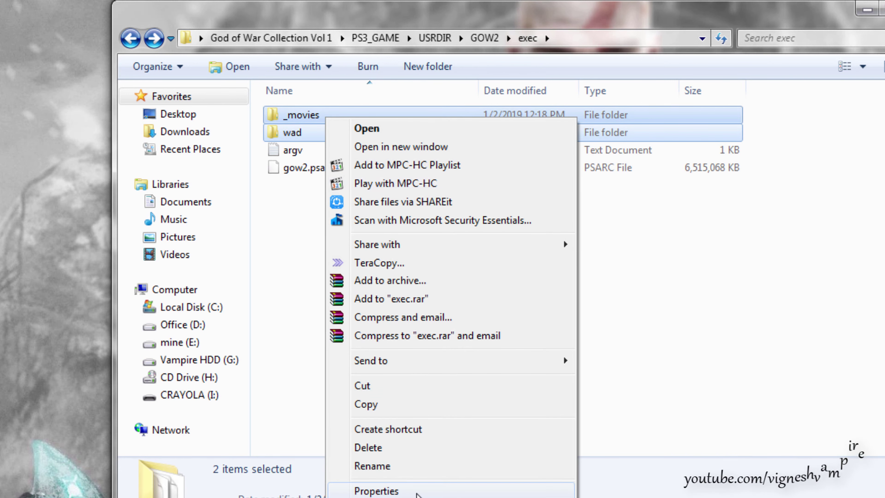
left_click(417, 492)
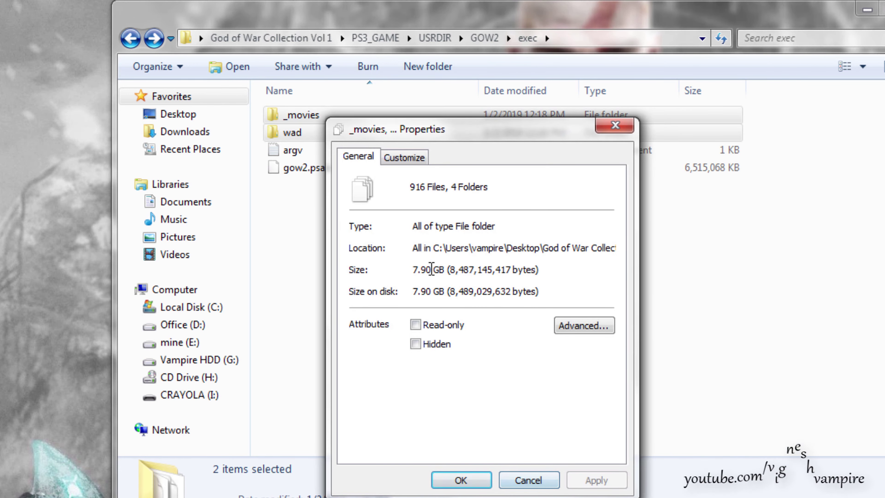
left_click(615, 125)
Open the extracted wad folder and maximize its window
left_click(333, 133)
double_click(333, 132)
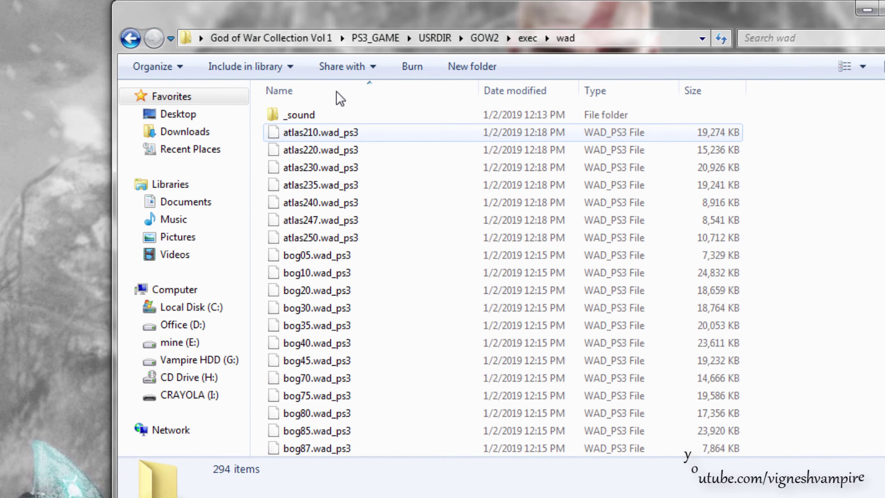
left_click_drag(429, 27, 626, 19)
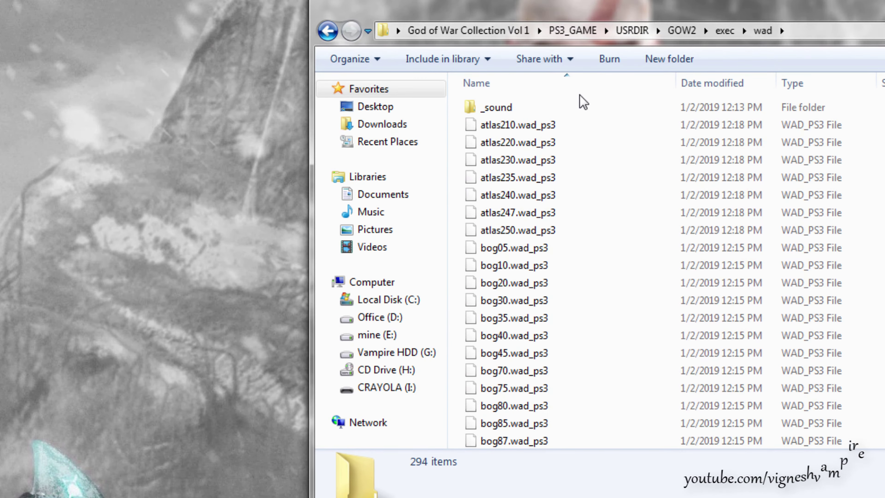
double_click(731, 10)
Find r_hero00.wad_ps3 in the wad folder, restore the window to a smaller size and copy the file
scroll(288, 392, "down", 20)
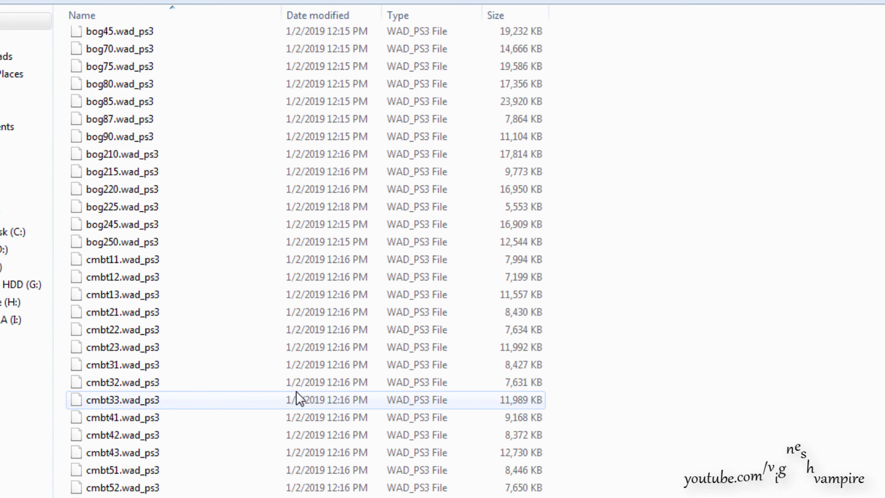
left_click(168, 311)
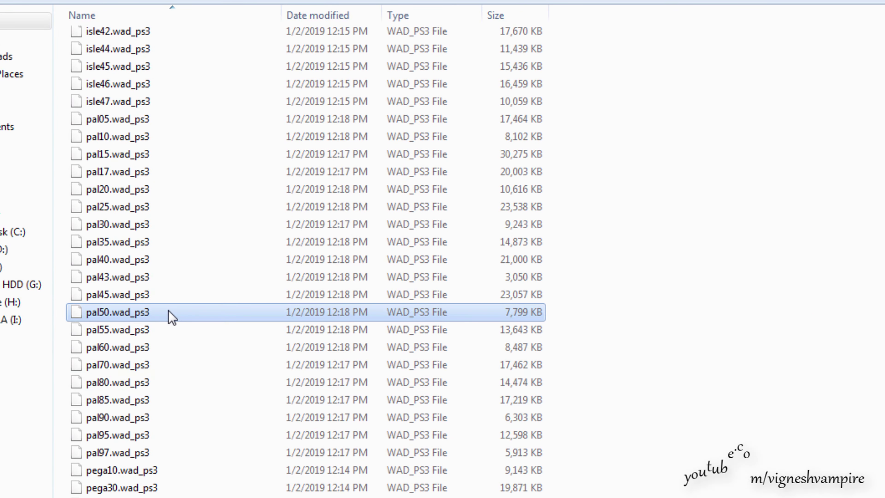
scroll(205, 401, "down", 14)
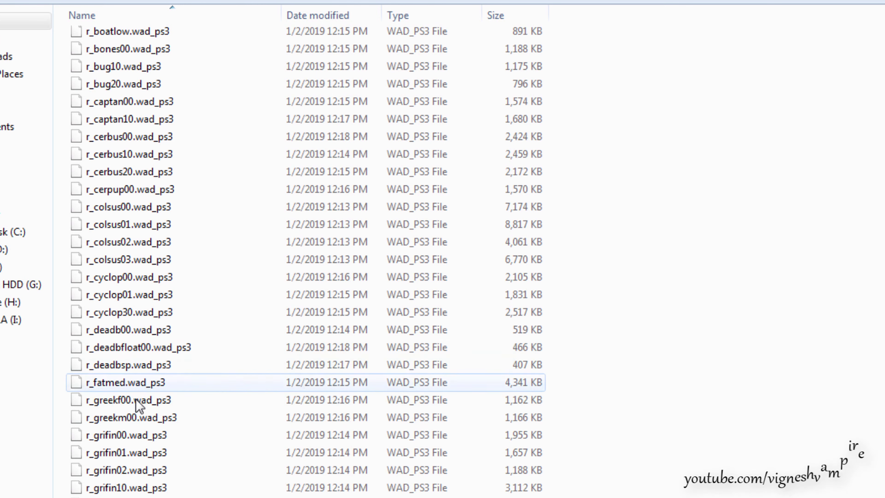
scroll(143, 475, "down", 6)
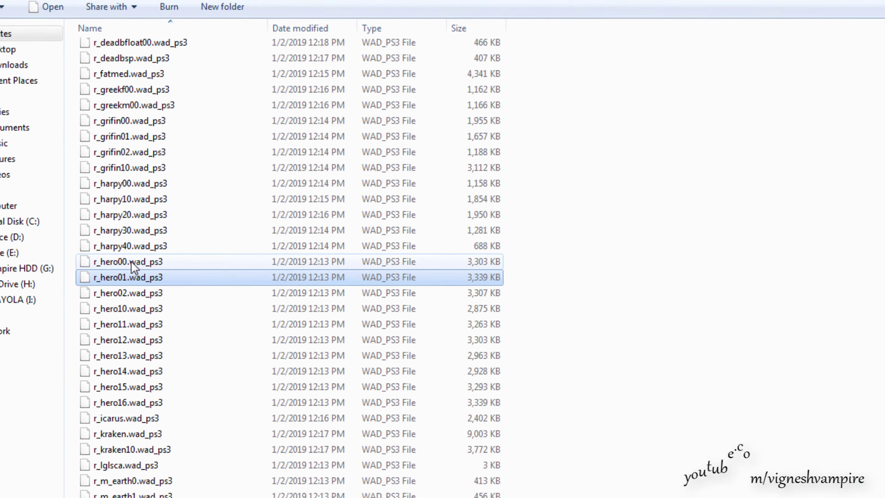
left_click(125, 277)
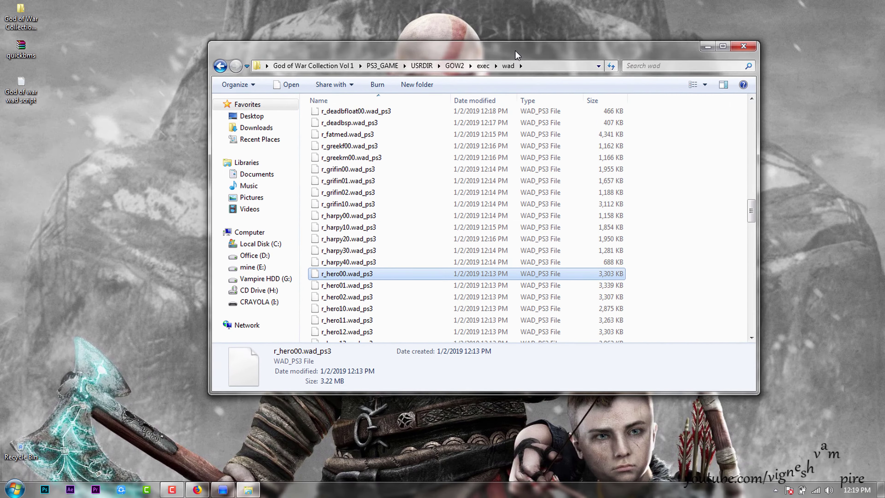
left_click_drag(516, 54, 565, 60)
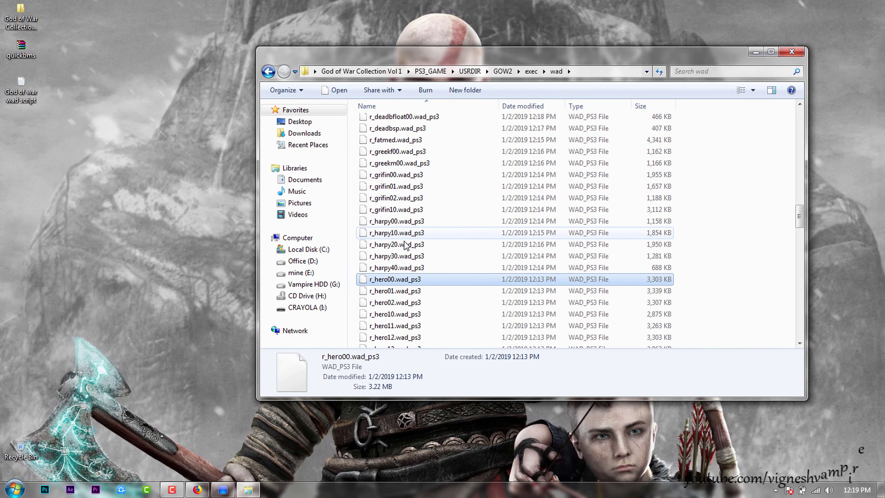
right_click(396, 284)
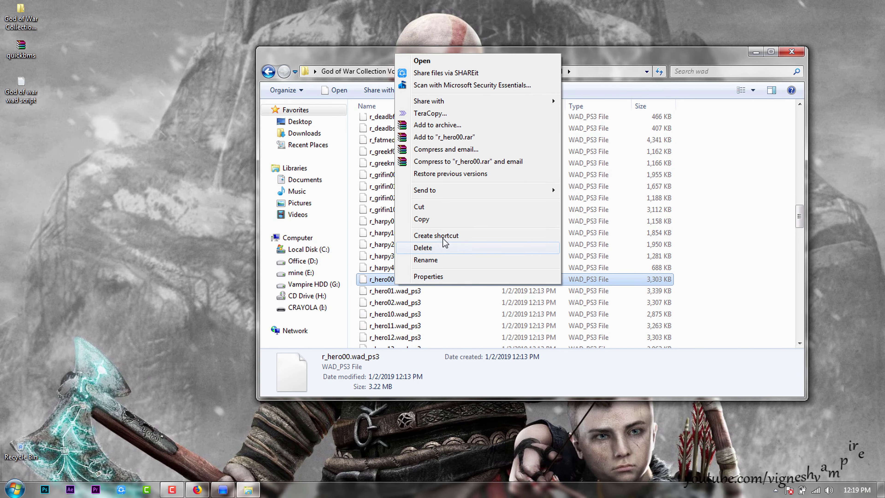
left_click(423, 219)
Create a desktop folder named "god of war 2 kratos wad"
right_click(124, 178)
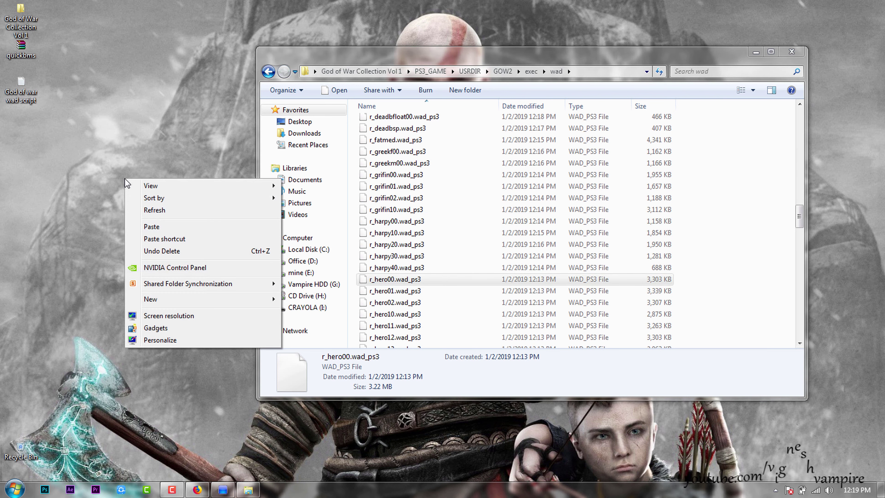
mouse_move(220, 300)
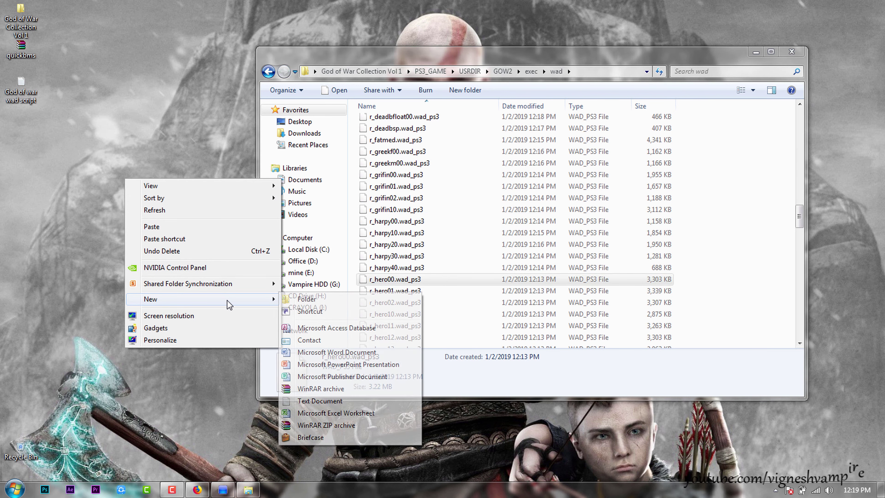
left_click(319, 298)
type("go")
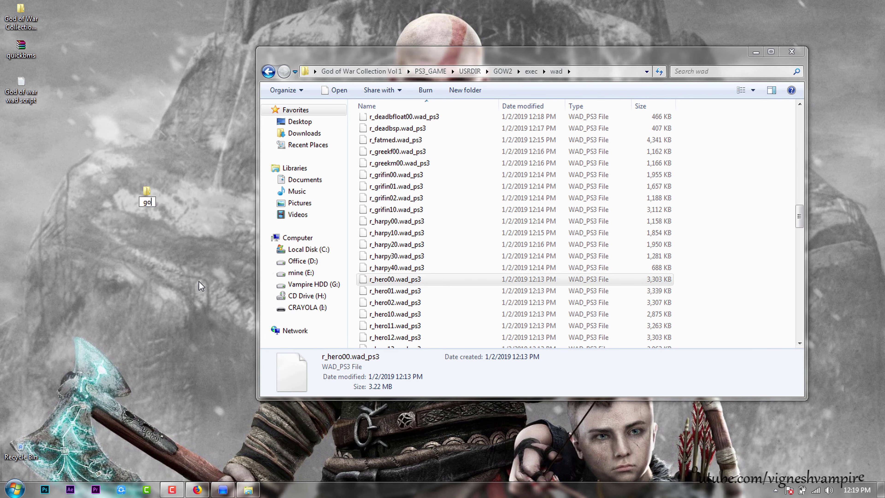
type("d war")
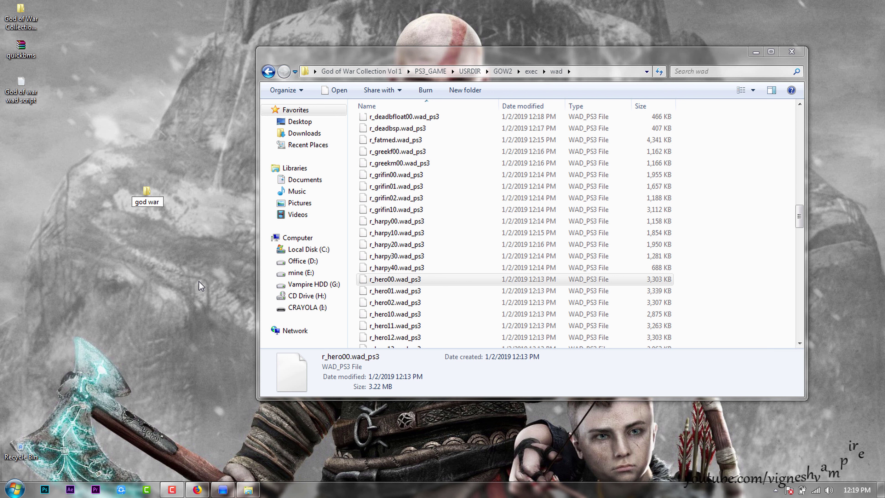
key("BackSpace")
key("BackSpace")
key("BackSpace")
key("BackSpace")
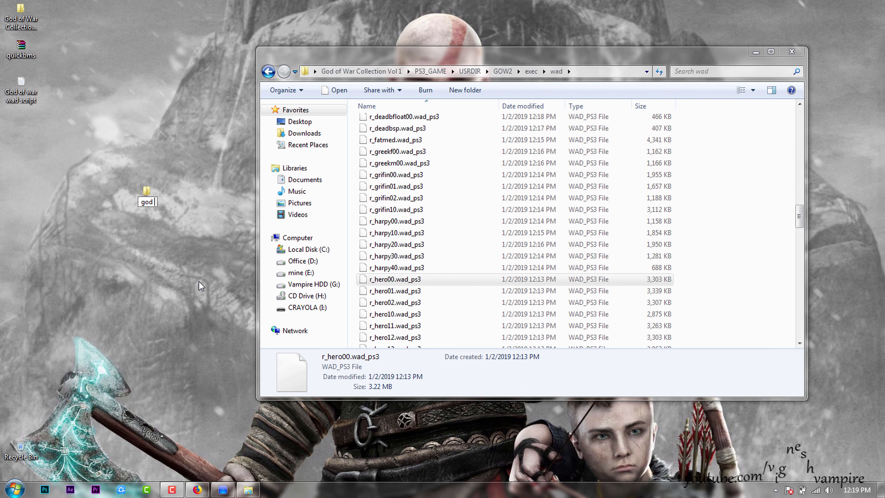
type("of war 2")
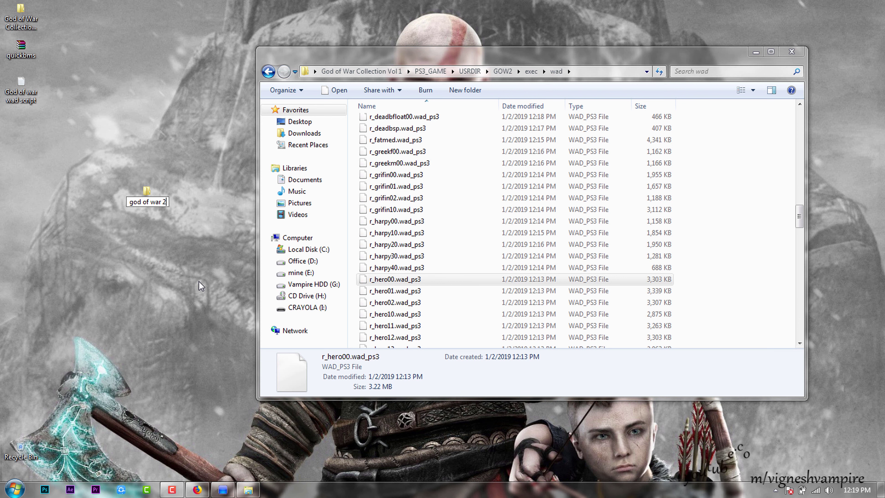
type(" kratos ")
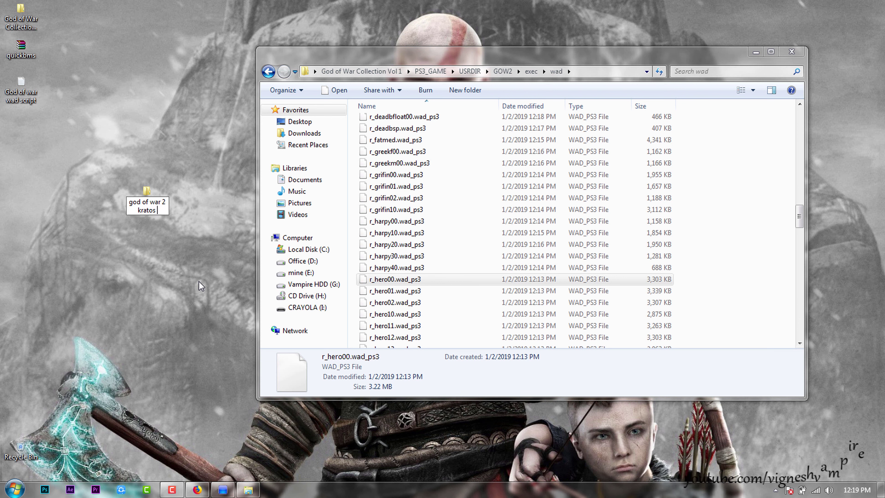
type("wad")
key("Return")
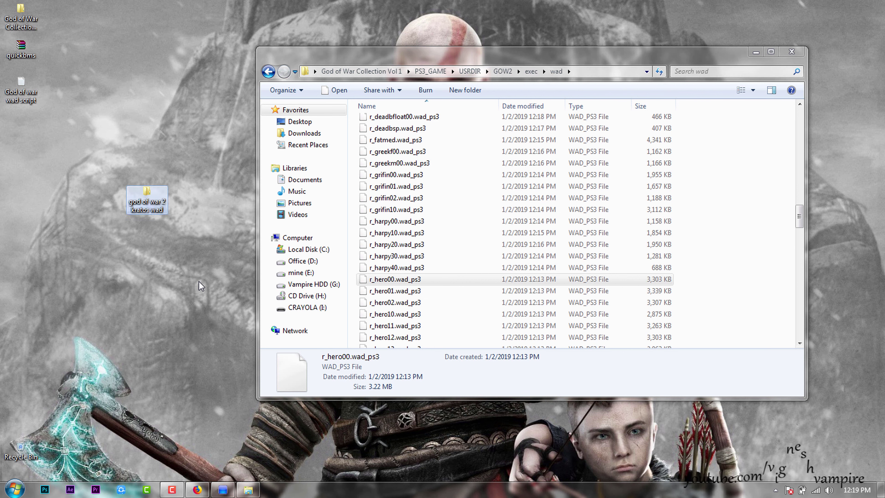
Paste r_hero00.wad_ps3 into the god of war 2 kratos wad folder and close the source wad window
key("Return")
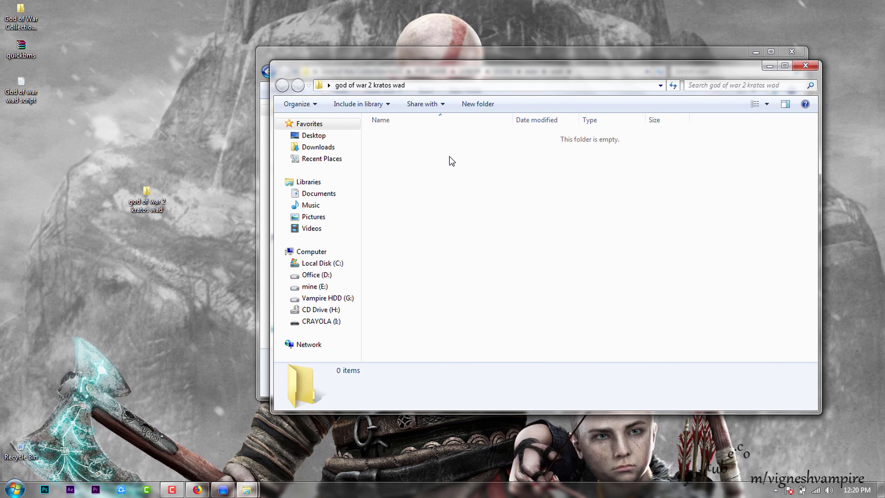
right_click(449, 157)
left_click(475, 229)
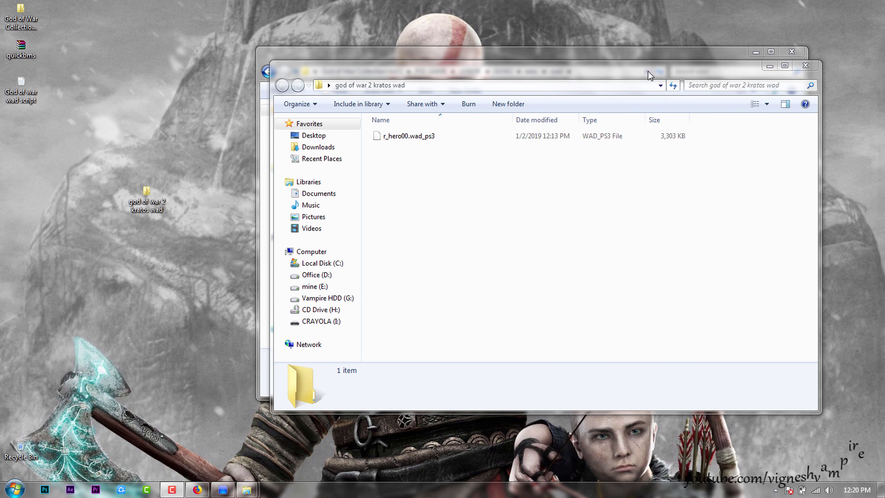
left_click_drag(647, 71, 562, 137)
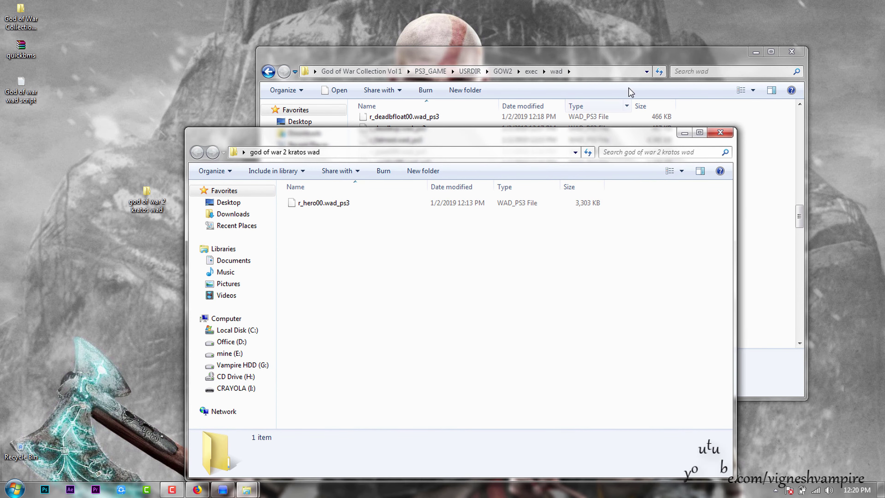
left_click(793, 54)
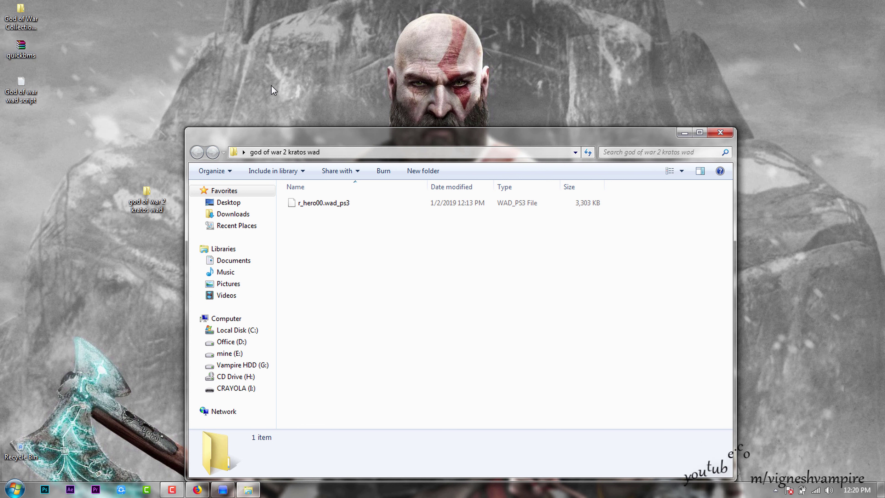
Extract the quickbms archive directly onto the desktop
left_click(23, 53)
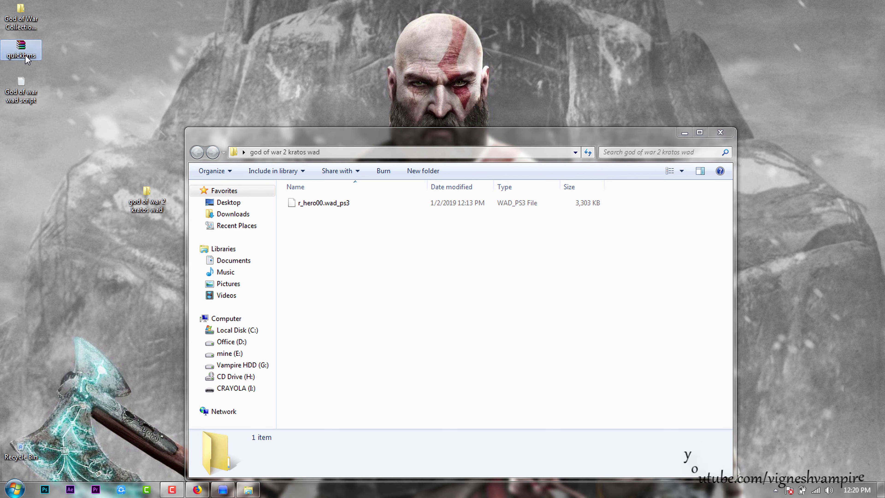
right_click(24, 53)
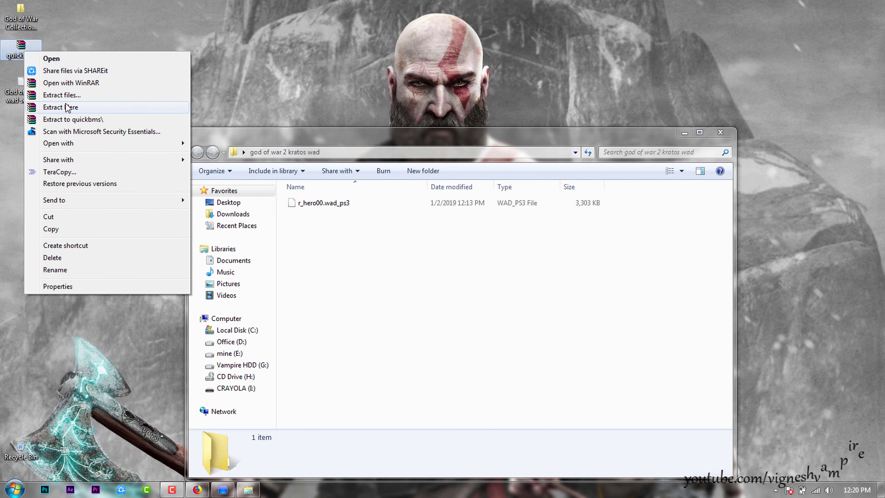
left_click(69, 108)
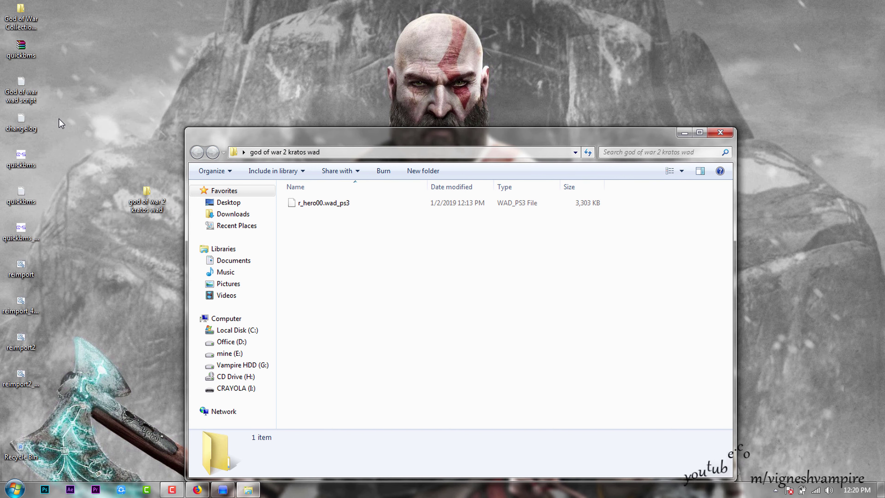
Cut all the extracted QuickBMS files on the desktop, from changelog through reimport2_4gb_files
left_click_drag(59, 124, 11, 387)
right_click(15, 384)
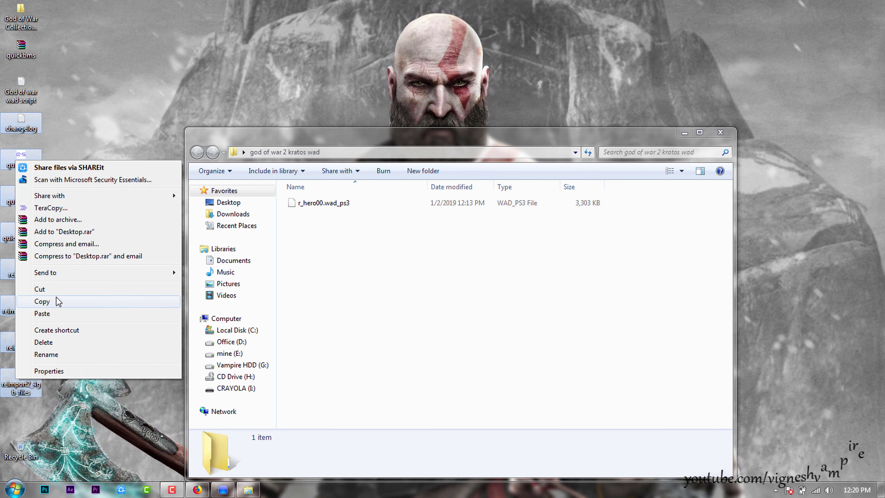
left_click(52, 301)
Create a desktop folder named "bms"
right_click(57, 185)
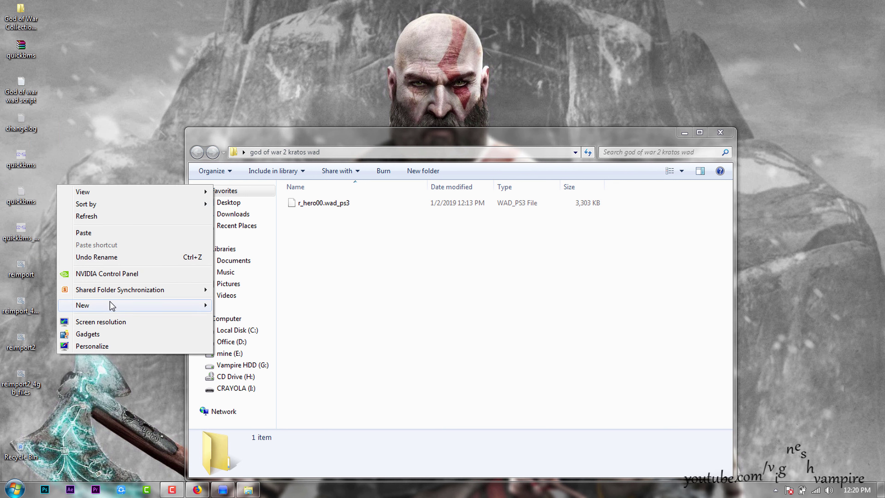
mouse_move(110, 306)
left_click(228, 306)
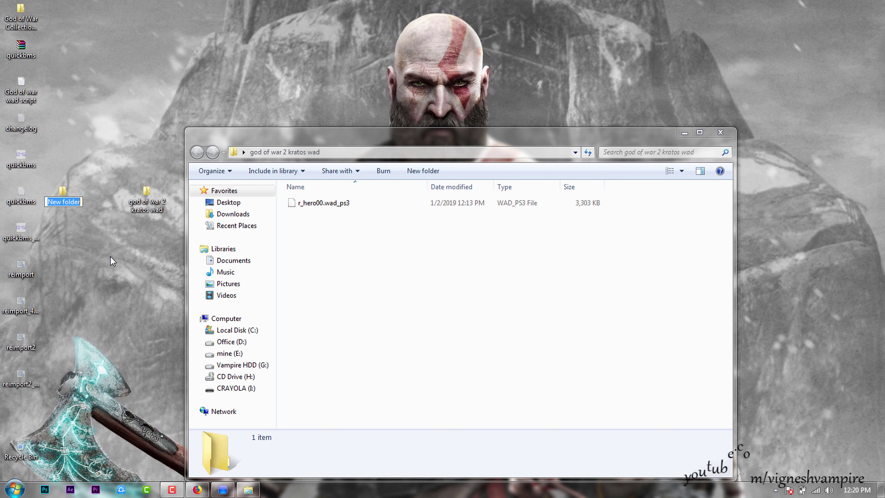
type("bmd")
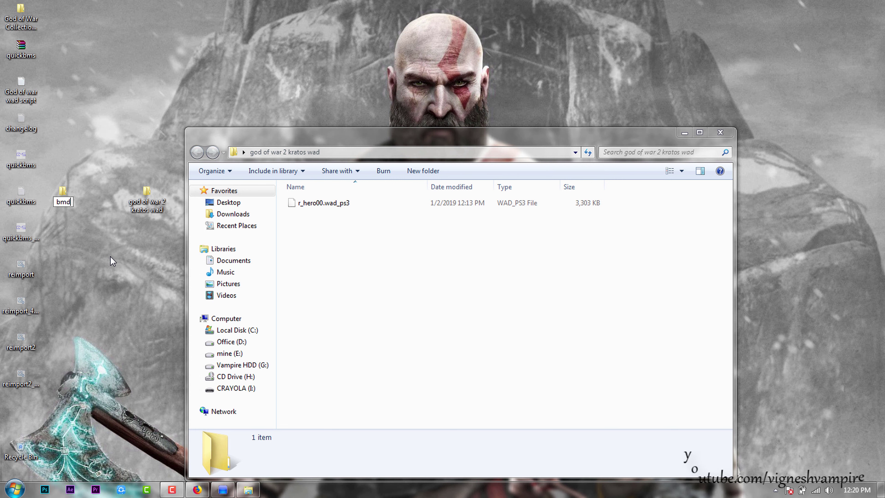
type("s")
key("Return")
Open the bms folder and paste the cut QuickBMS files into it
key("Return")
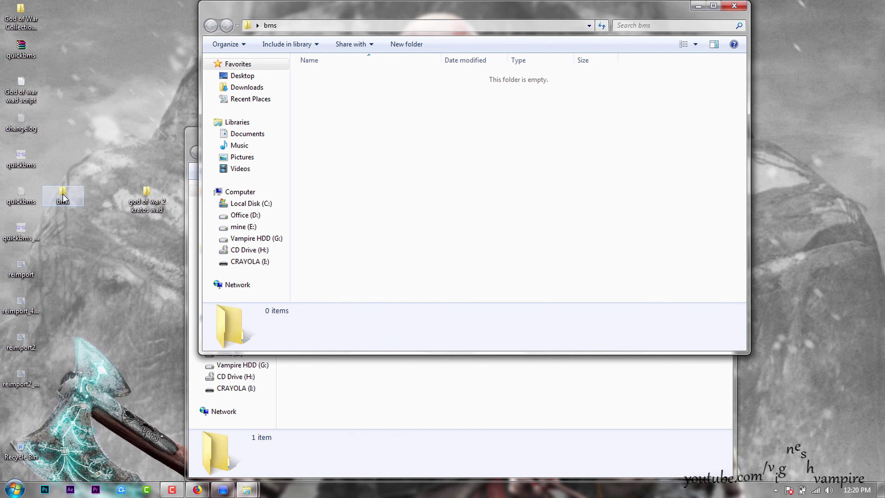
right_click(399, 144)
left_click(432, 223)
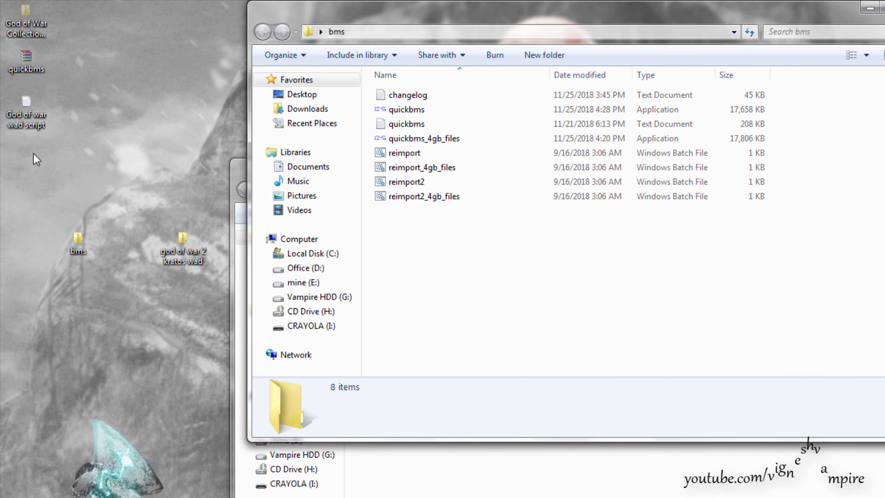
Move the God of war wad script text file from the desktop into the bms folder and arrange the bms and kratos wad windows
left_click(36, 124)
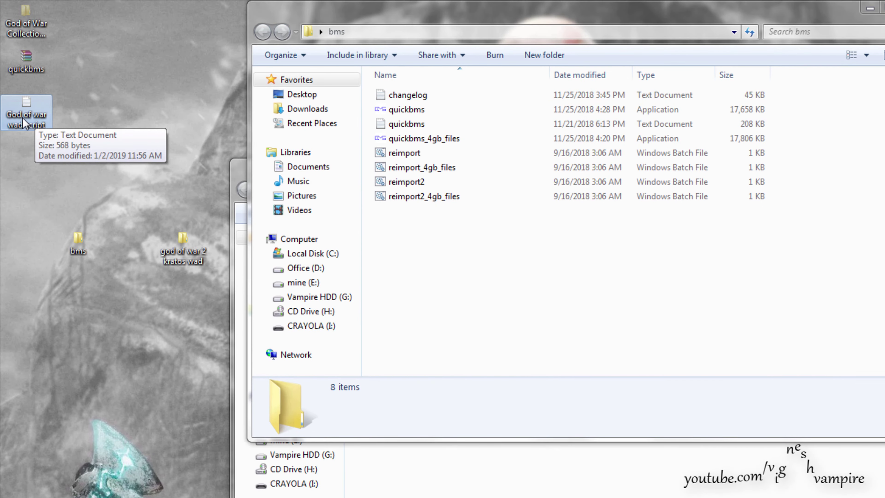
left_click_drag(21, 112, 460, 294)
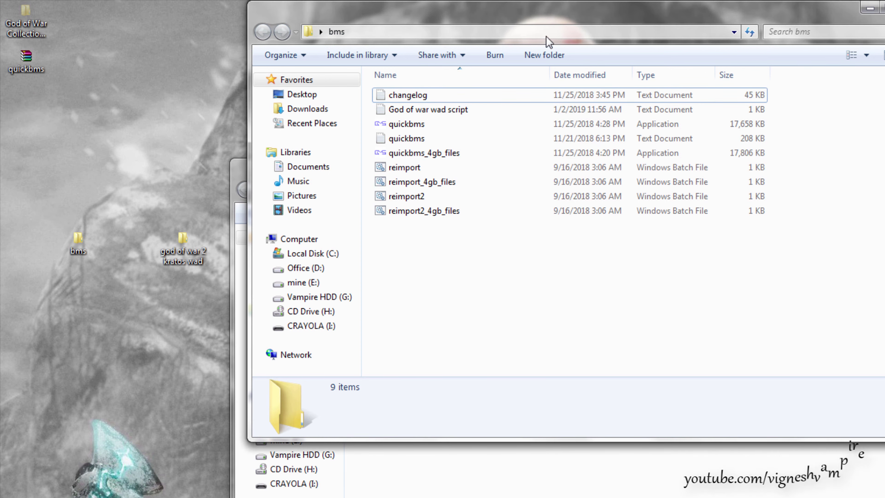
left_click_drag(536, 31, 556, 238)
left_click_drag(571, 173, 407, 93)
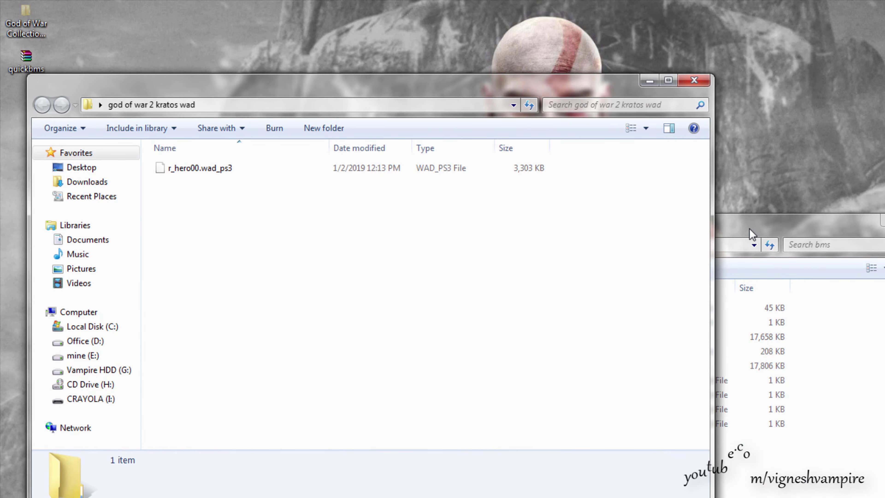
left_click_drag(751, 234, 766, 108)
Launch the quickbms application from the bms folder and select God of war wad script as the BMS script
left_click(455, 216)
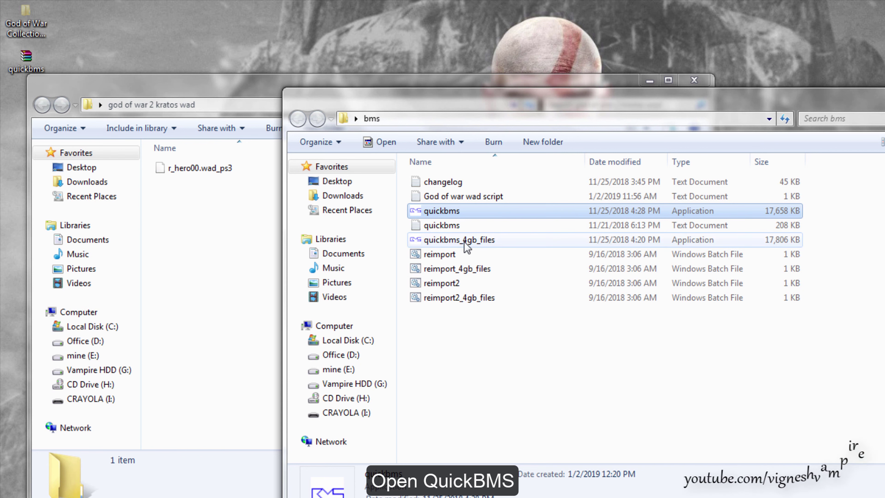
double_click(447, 213)
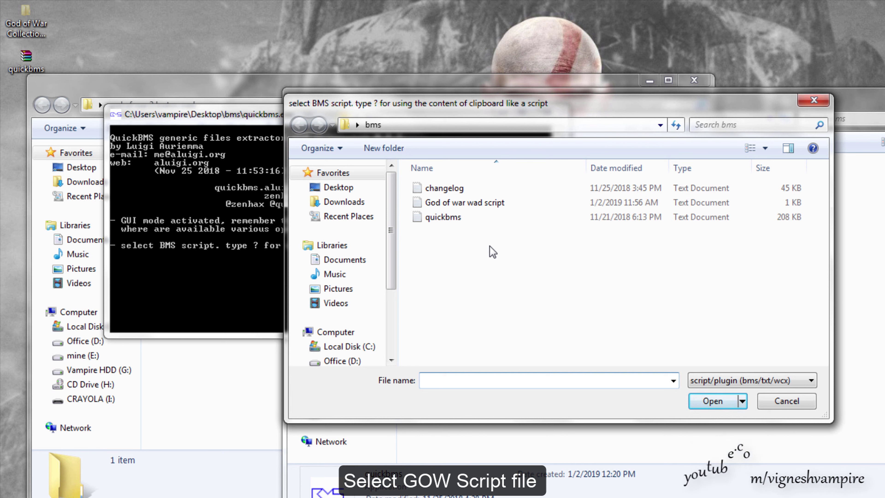
left_click(432, 202)
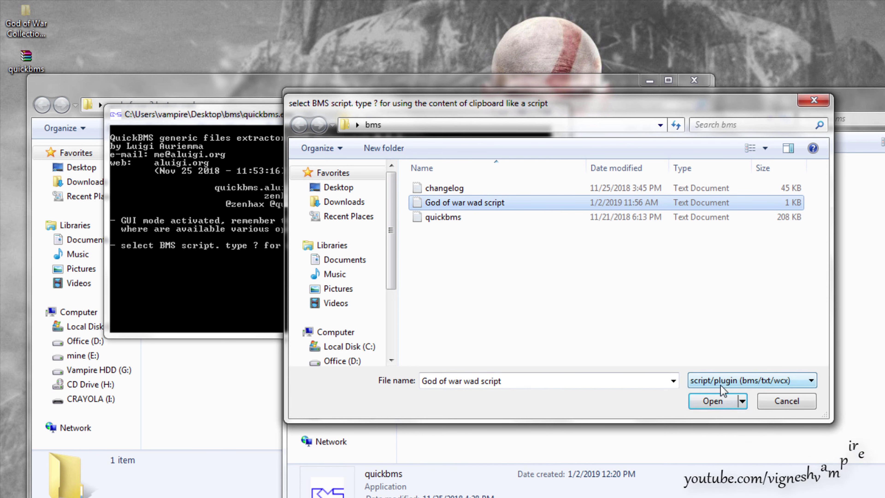
left_click(734, 380)
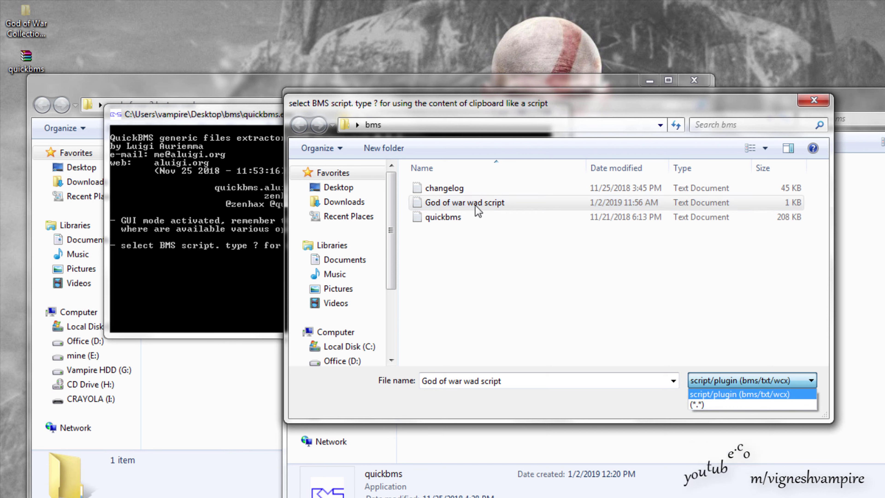
Check the contents of God of war wad script in Notepad, close it and load the script into QuickBMS
left_click(456, 204)
right_click(457, 204)
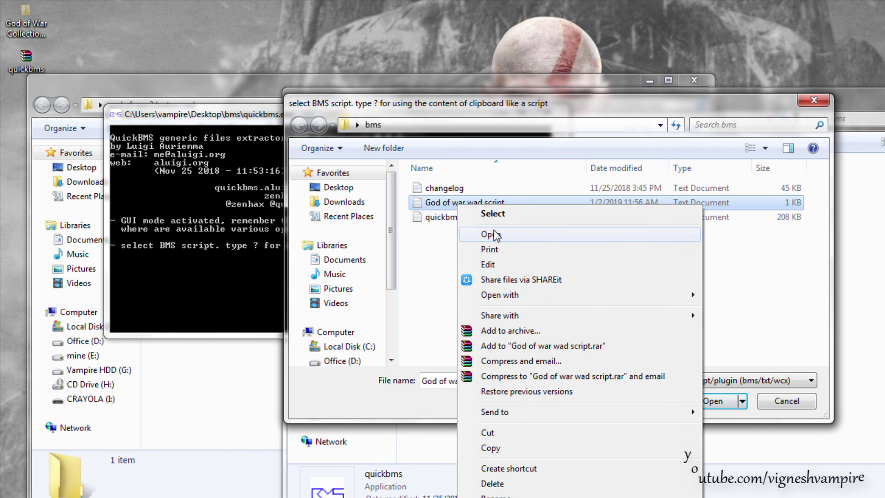
left_click(494, 235)
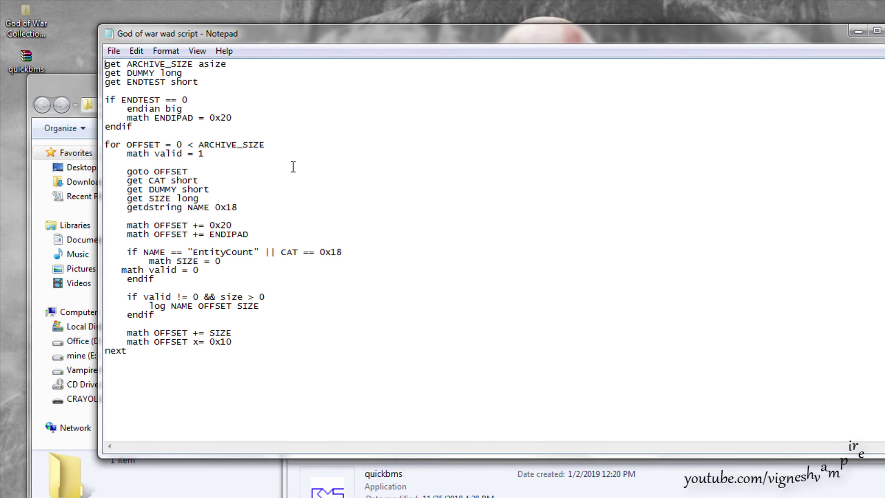
left_click_drag(321, 370, 93, 55)
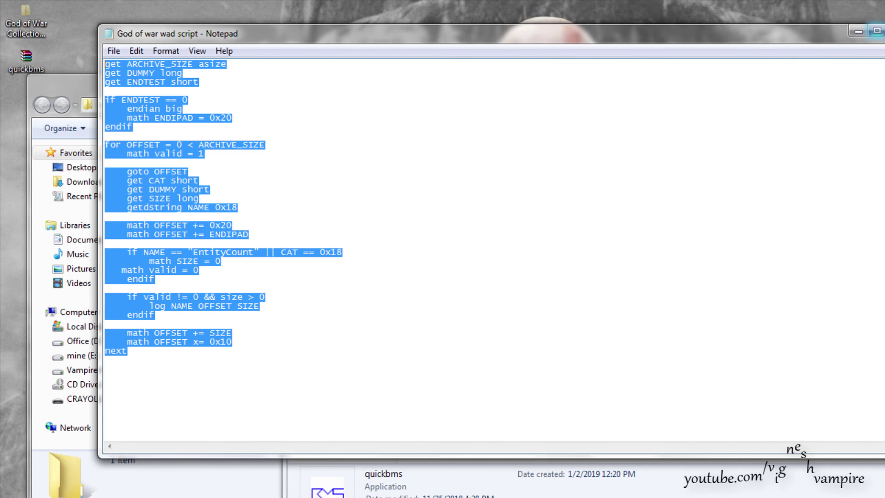
left_click(884, 30)
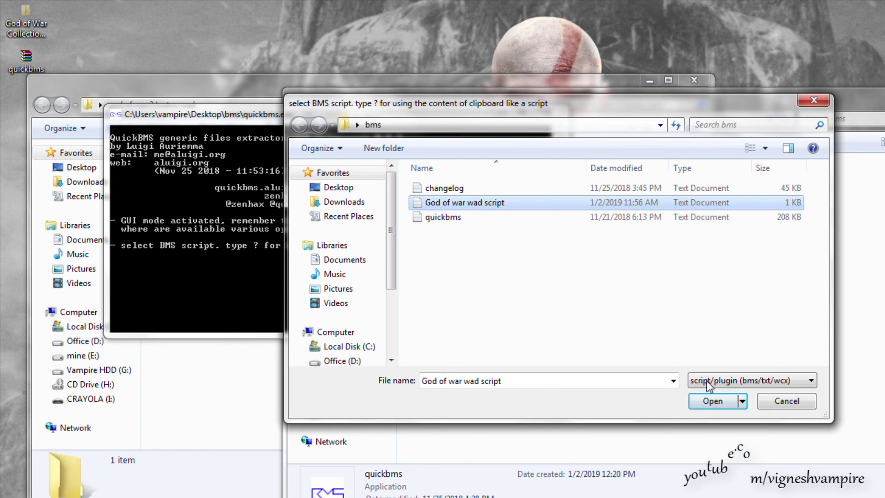
left_click(712, 402)
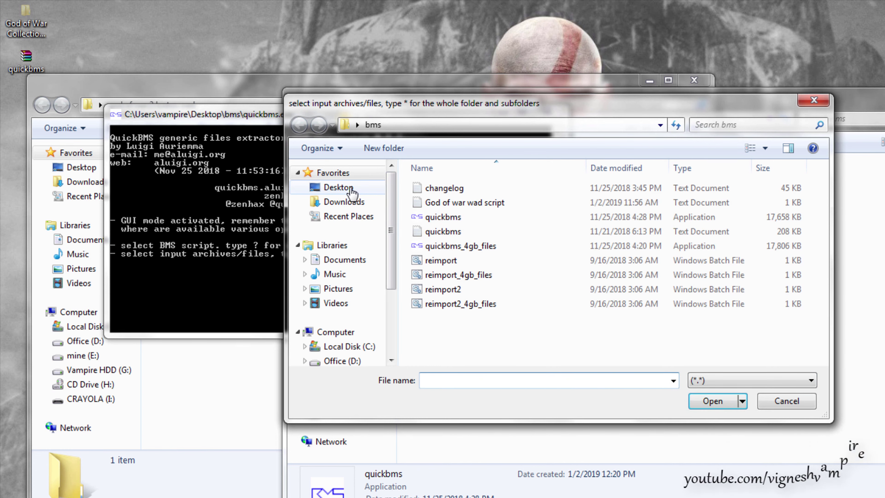
Browse to the desktop's god of war 2 kratos wad folder and create a subfolder named "extract" in it
left_click(351, 190)
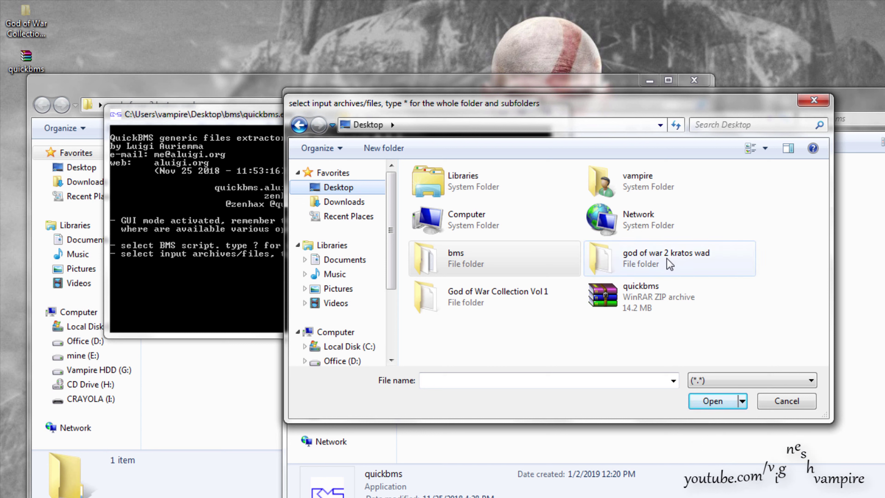
double_click(669, 265)
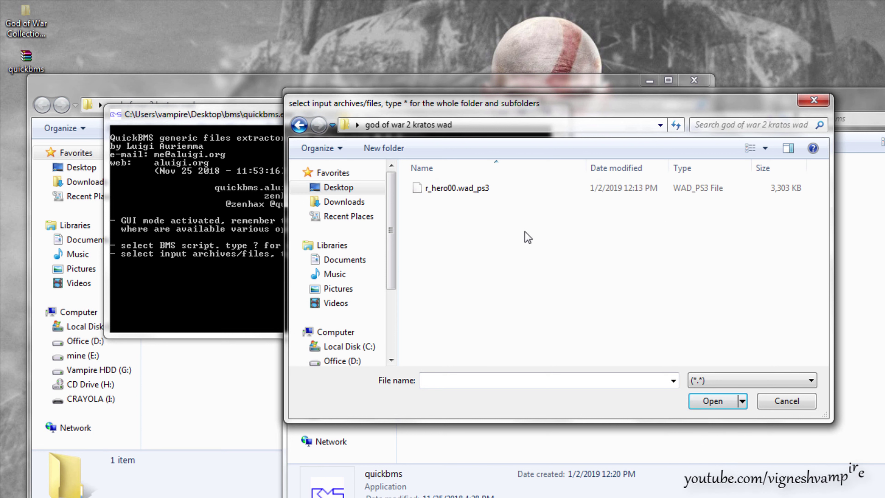
right_click(497, 276)
mouse_move(592, 422)
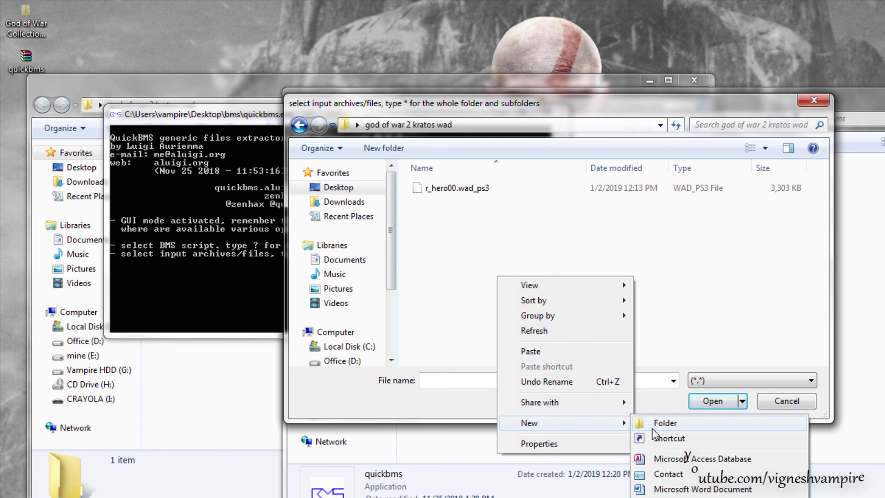
left_click(652, 428)
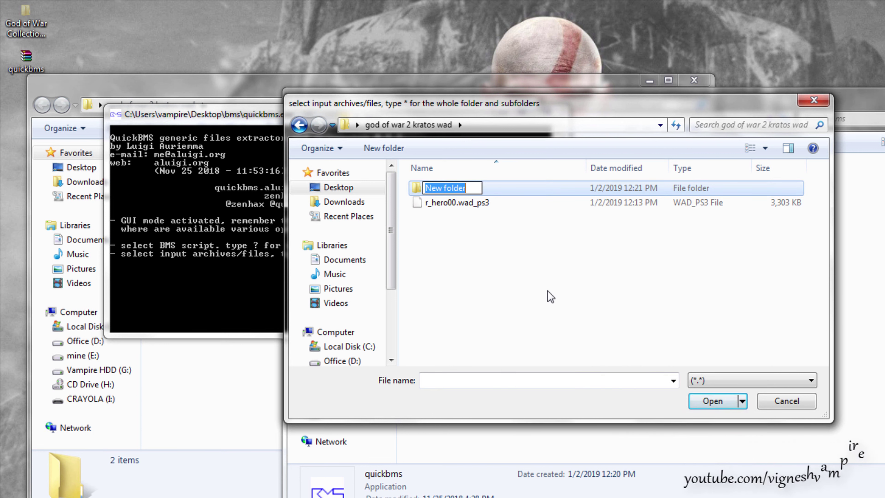
type("extrac")
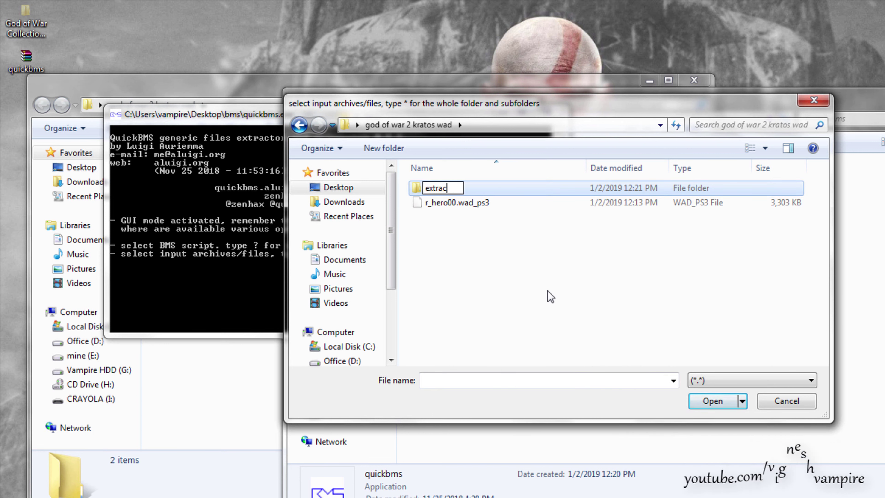
type("t")
key("Return")
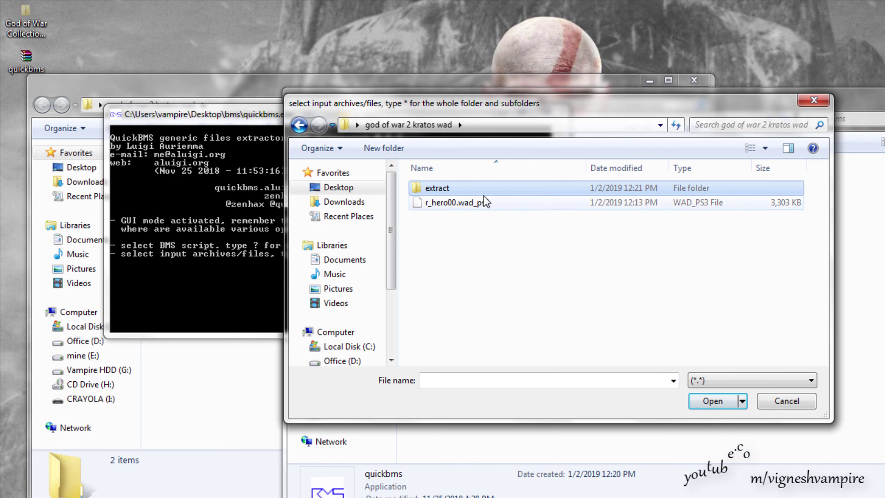
Choose r_hero00.wad_ps3 in the god of war 2 kratos wad folder as the input archive
double_click(453, 190)
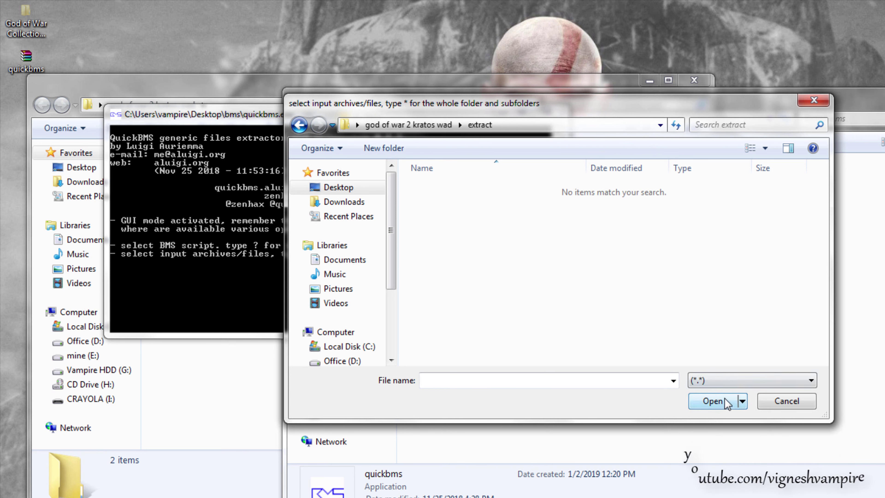
left_click(299, 125)
left_click(429, 206)
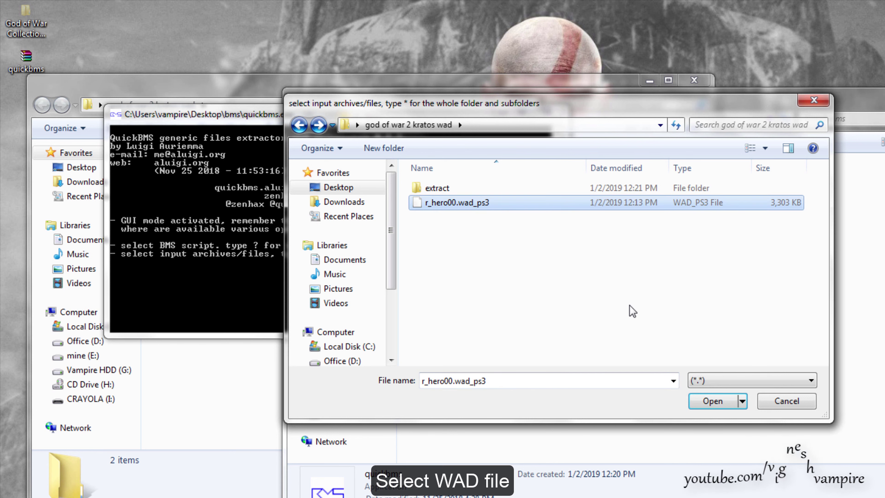
left_click(716, 403)
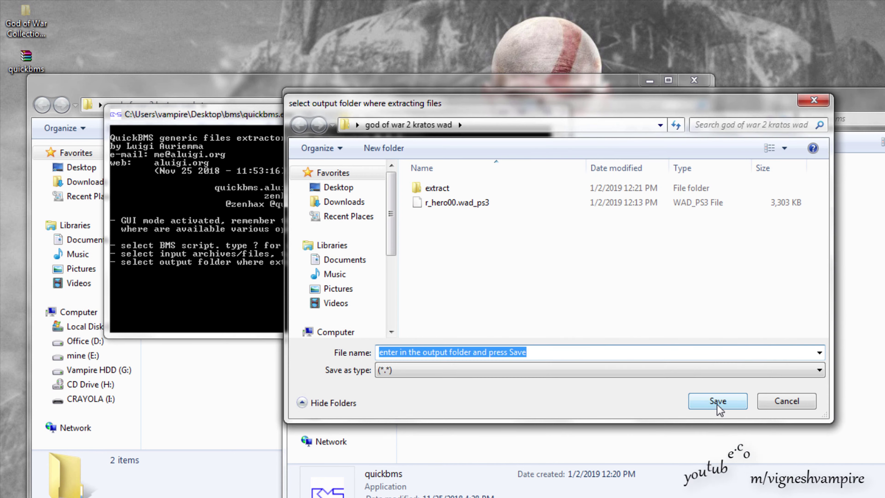
Set the extract folder as the output location and start the extraction
left_click(440, 189)
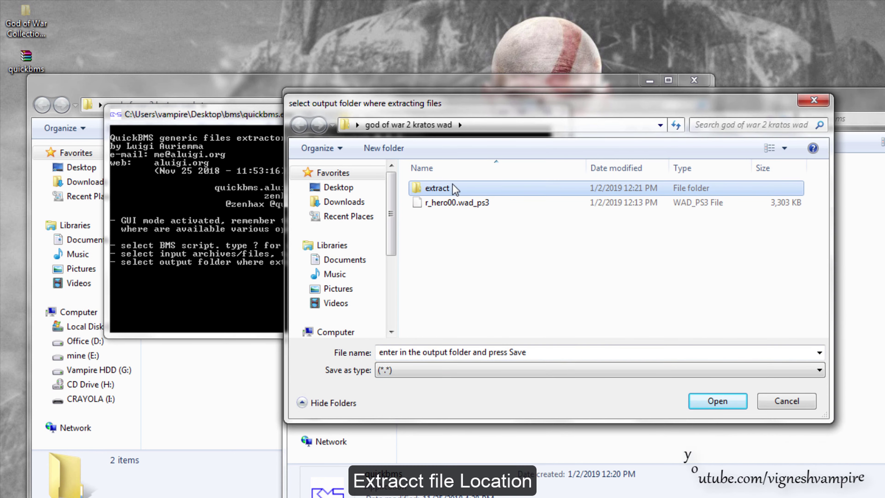
left_click(717, 401)
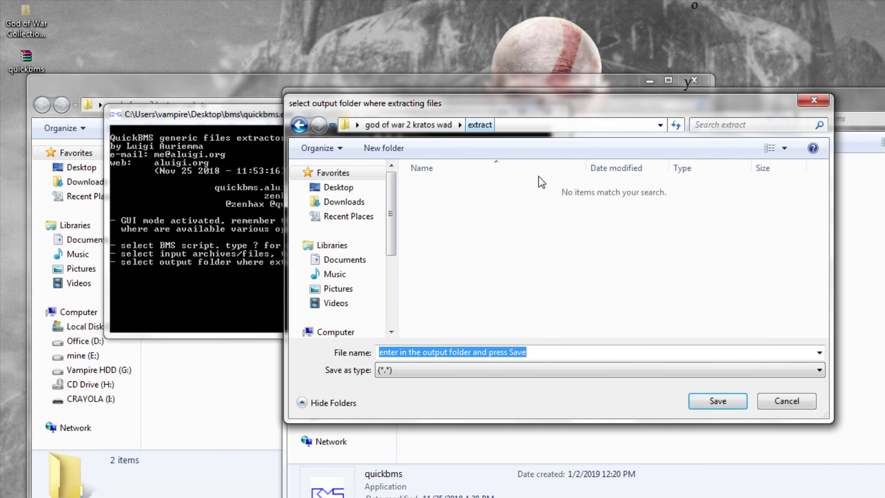
left_click(718, 403)
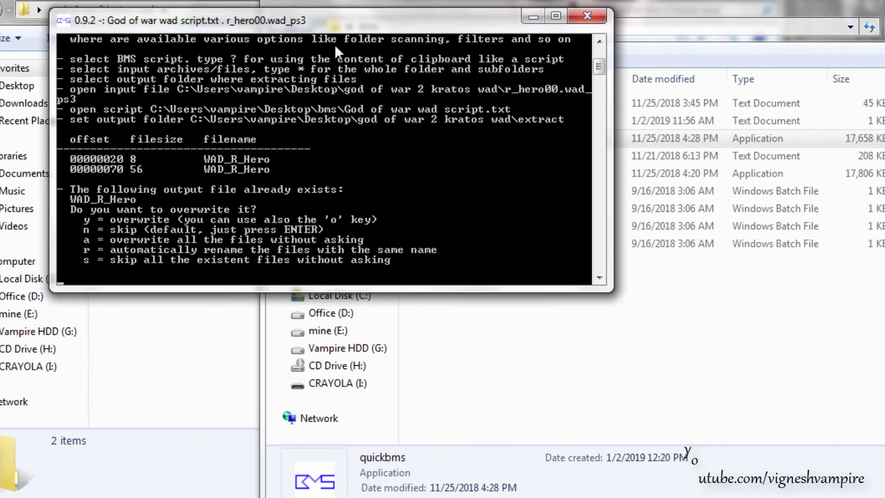
Open the extract folder in Explorer and place the QuickBMS console beside its file list
left_click_drag(285, 23, 511, 169)
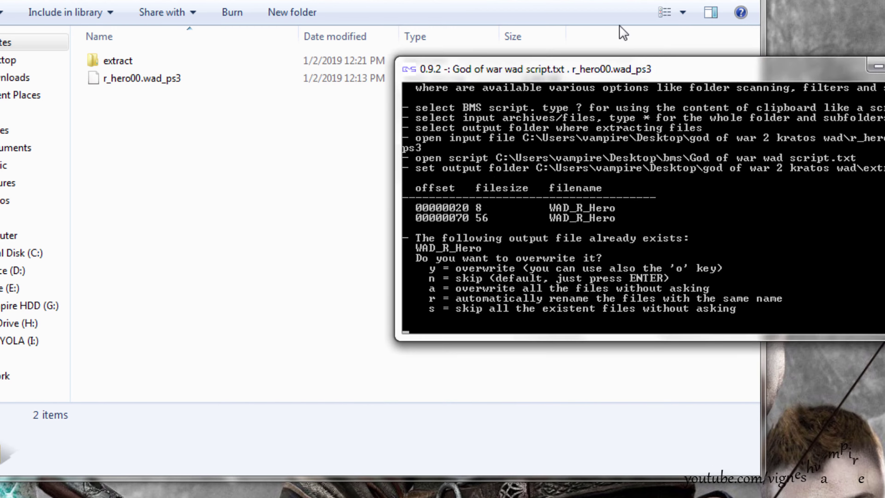
double_click(118, 62)
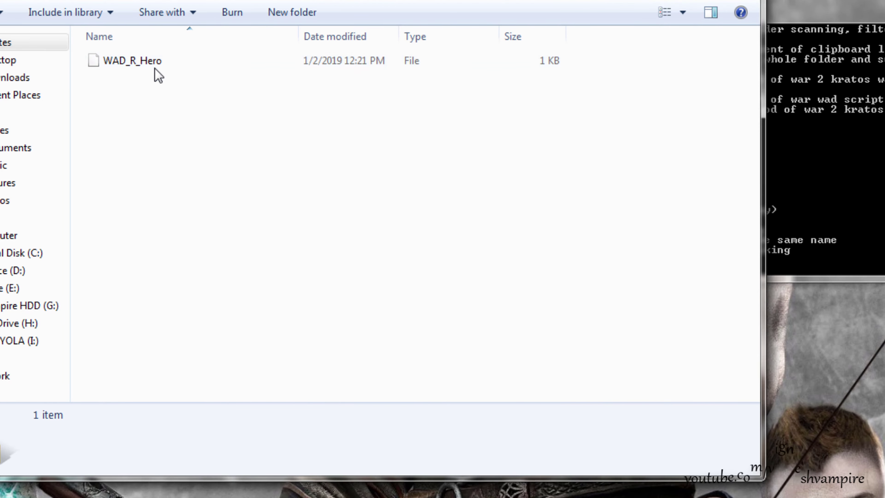
left_click_drag(819, 19, 822, 32)
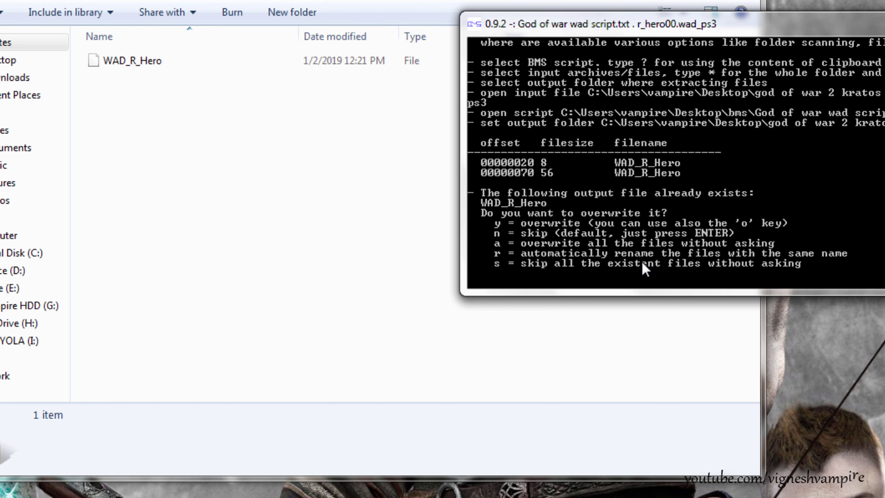
Answer the overwrite question with "all" and quit QuickBMS once the extraction finishes
type("all")
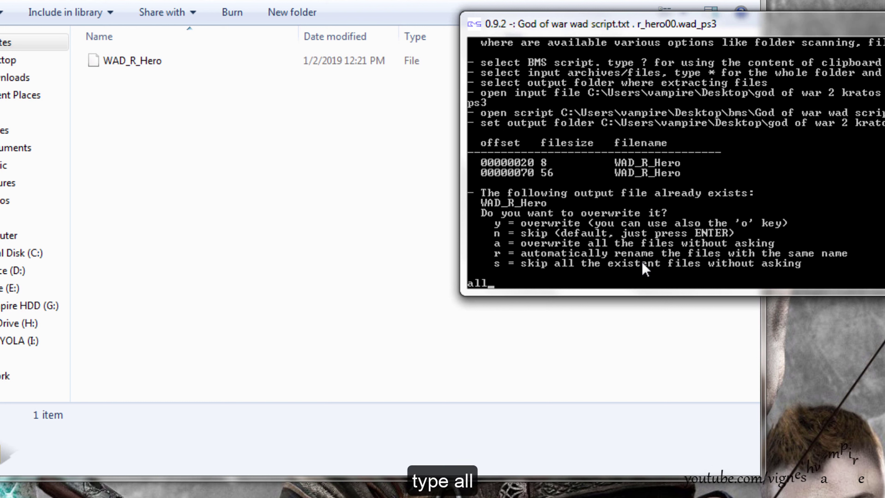
key("Return")
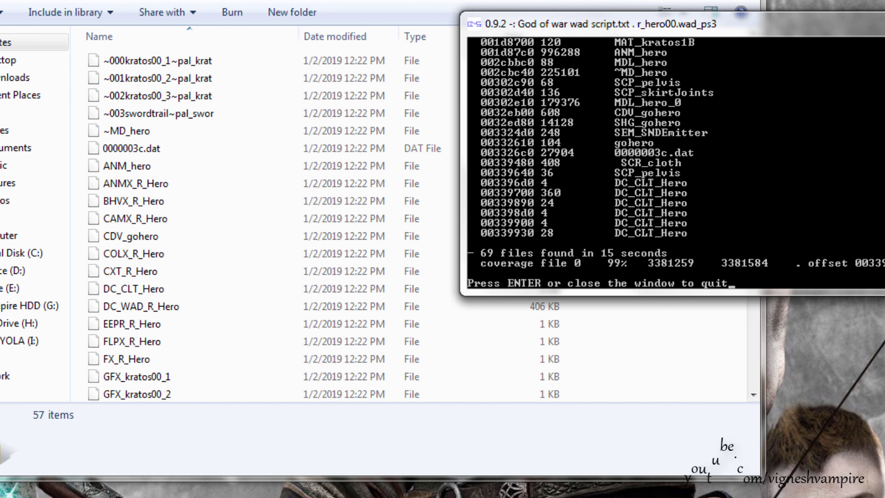
key("Return")
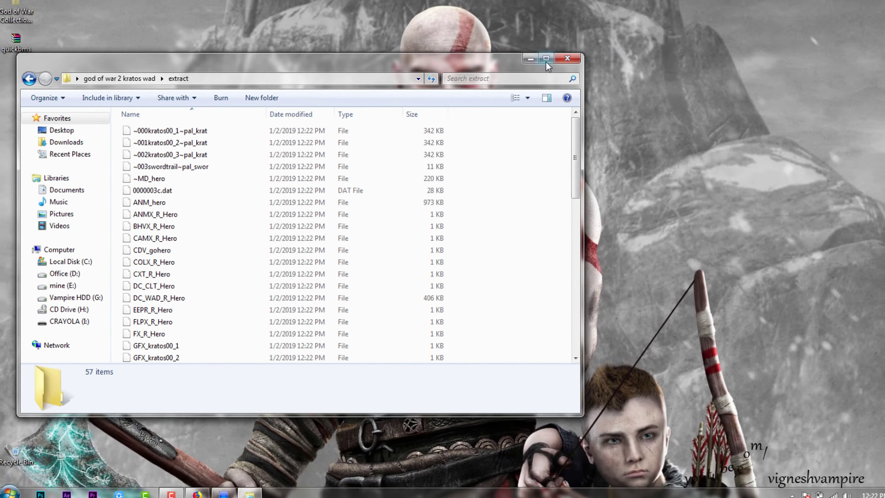
Look through the extracted files in the maximized extract folder window, including ANM_hero, and close the window
left_click(537, 67)
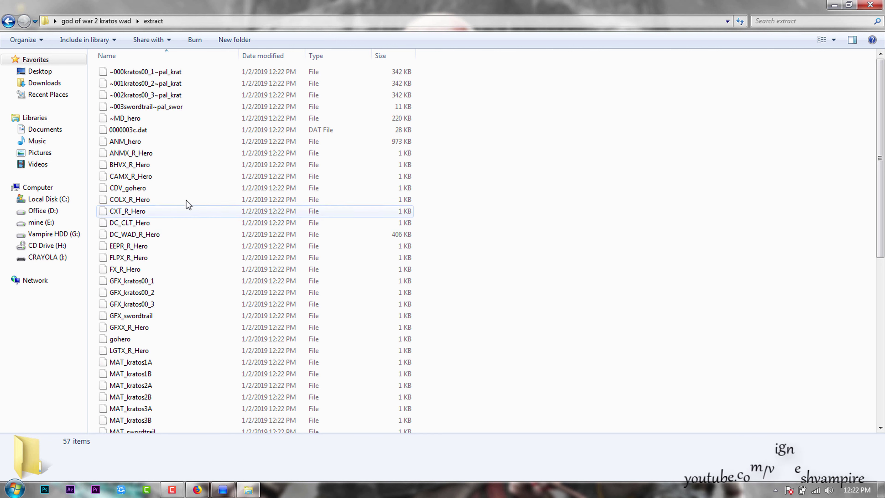
left_click(132, 141)
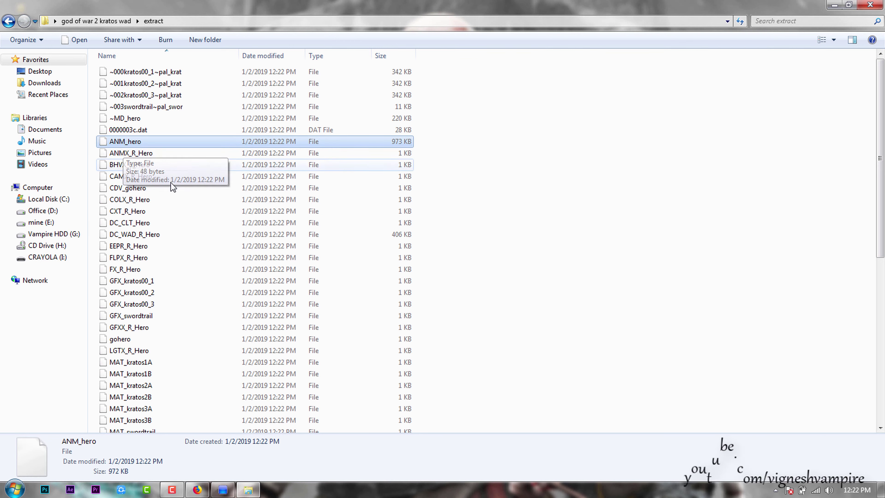
scroll(179, 270, "down", 8)
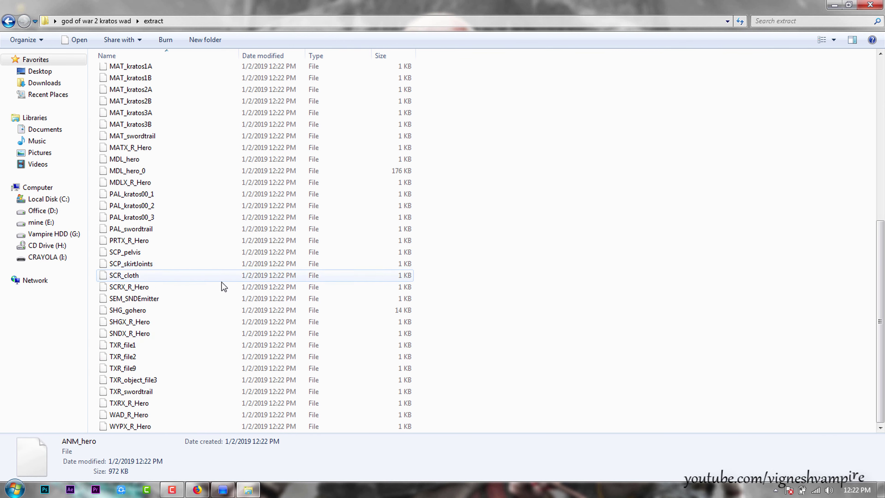
scroll(223, 279, "up", 8)
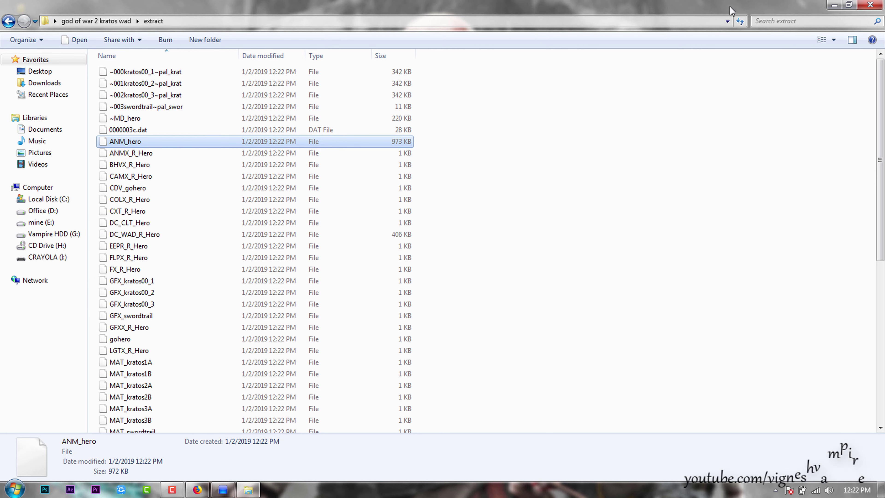
left_click(867, 3)
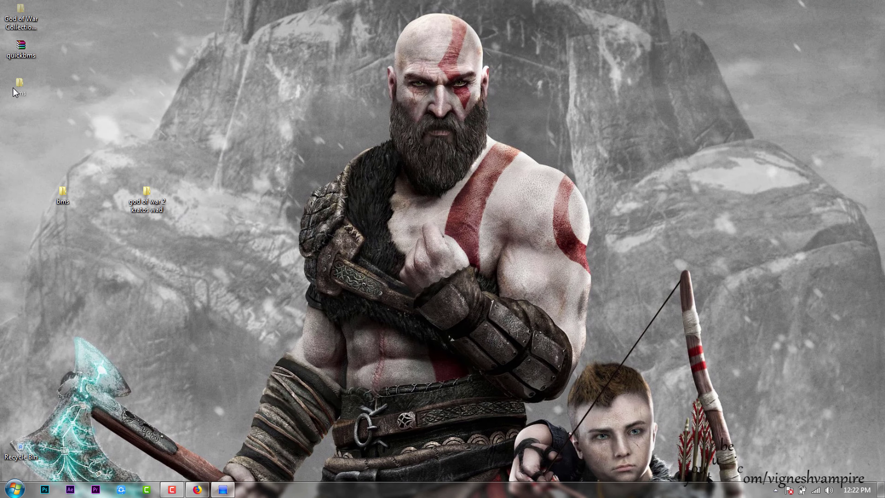
Line up the bms and god of war 2 kratos wad folders on the desktop, and launch quickbms from the bms folder
left_click_drag(14, 93, 13, 92)
left_click_drag(33, 141, 19, 124)
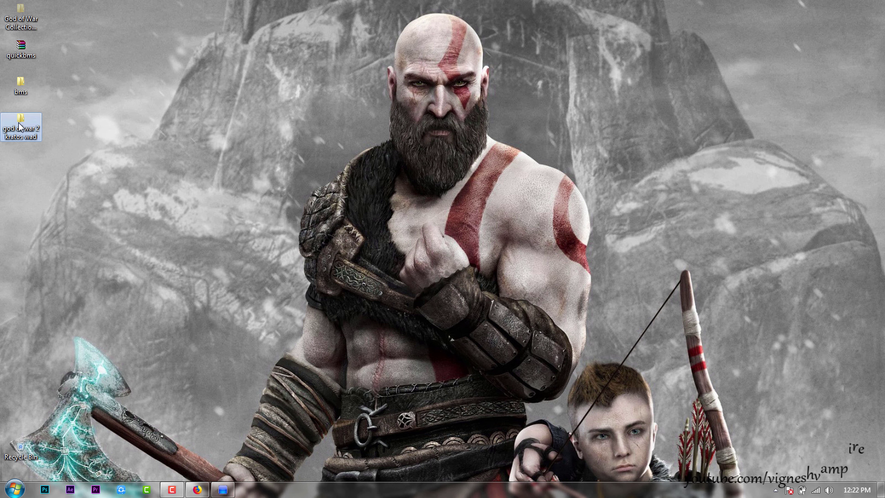
double_click(21, 80)
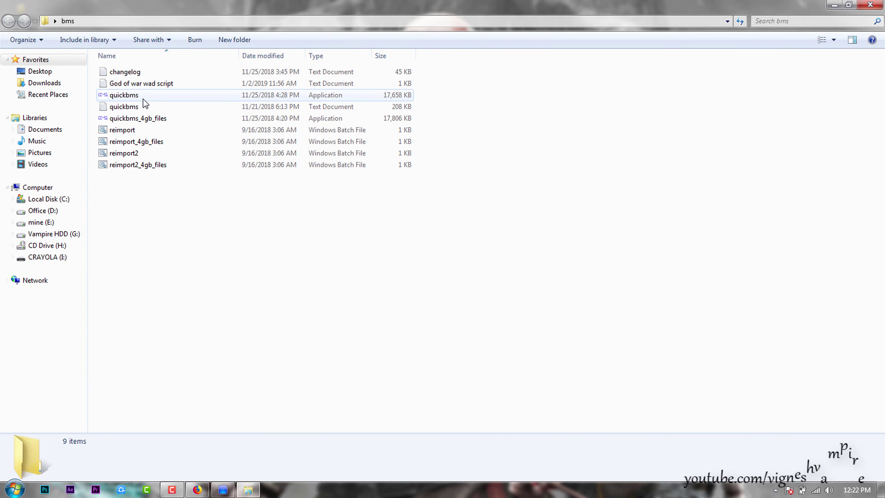
double_click(120, 95)
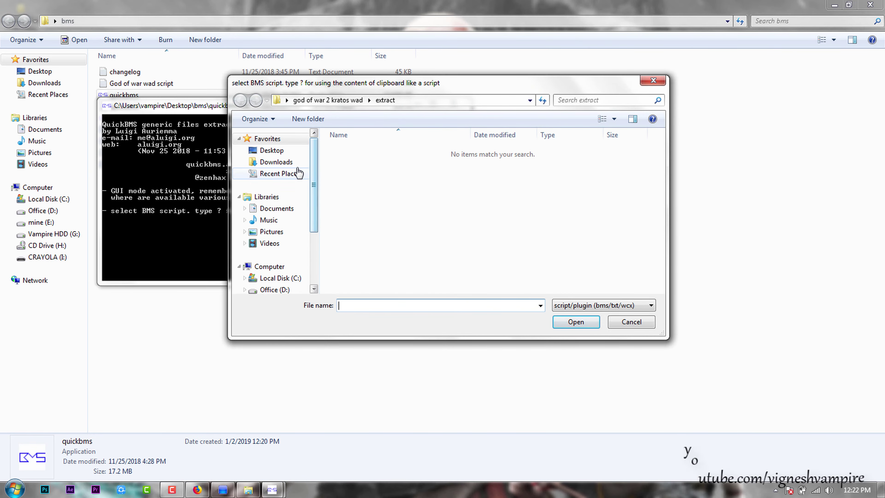
left_click(275, 151)
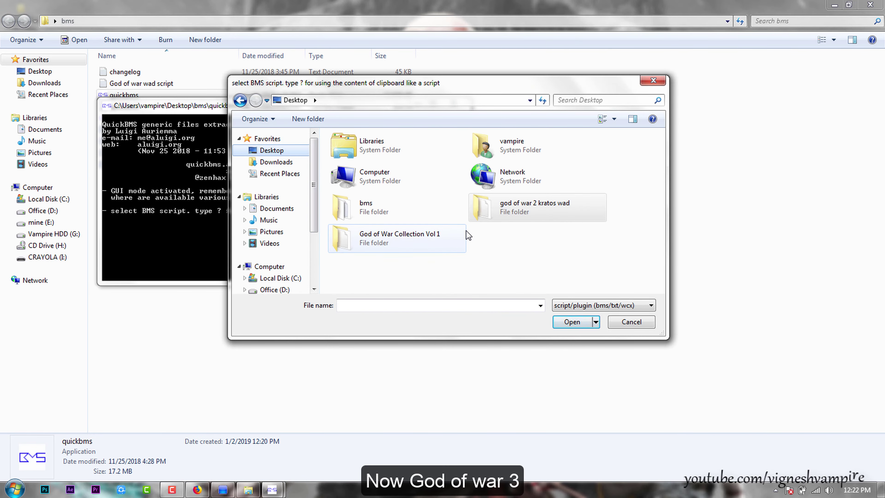
Switch to the aldostools PS3 launcher, start PS3PSARC GUI and begin browsing for a PSARC archive
left_click(223, 489)
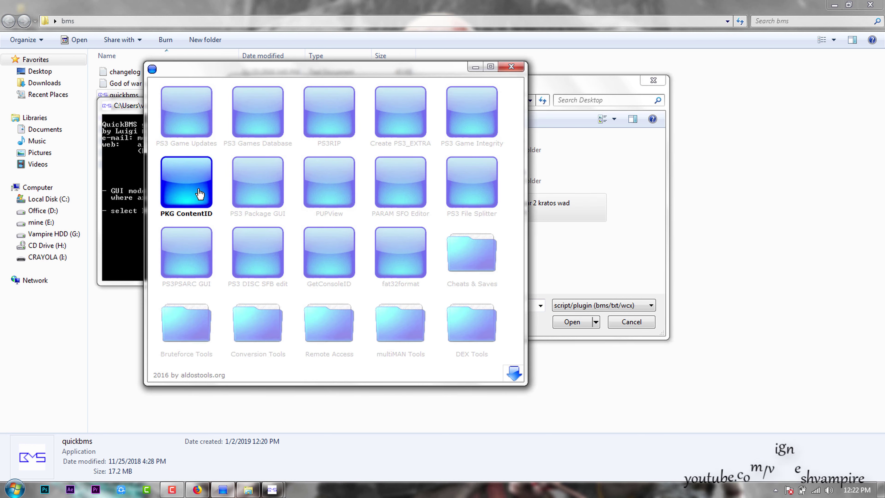
left_click(183, 265)
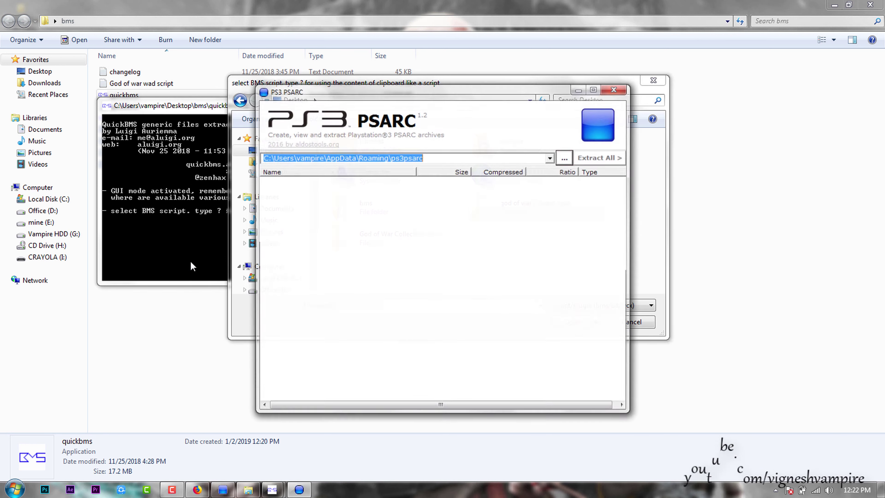
left_click(572, 159)
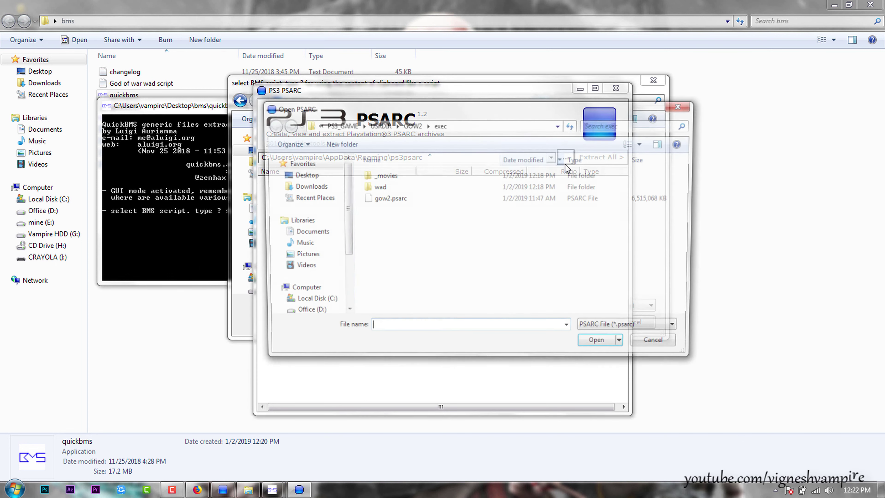
Browse to the God of War 3 game data folder at G:\Games\PS3\God of War 3\PS3_GAME\USRDIR
scroll(335, 286, "down", 3)
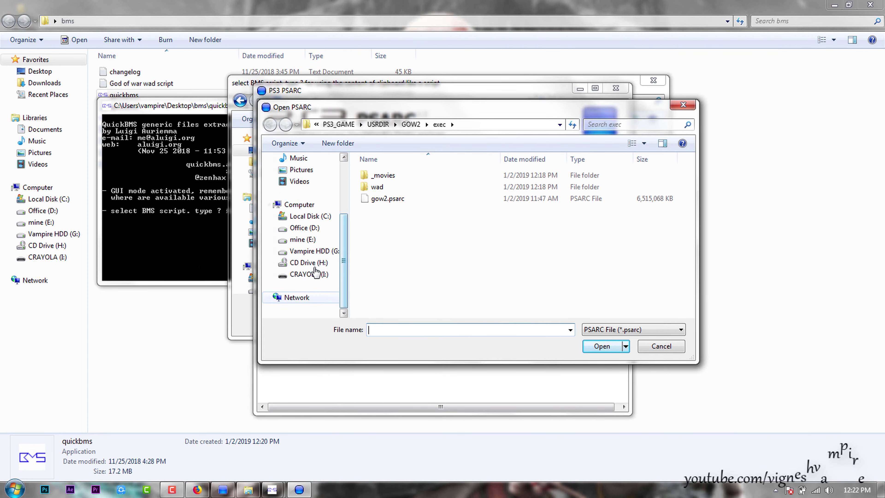
left_click(311, 254)
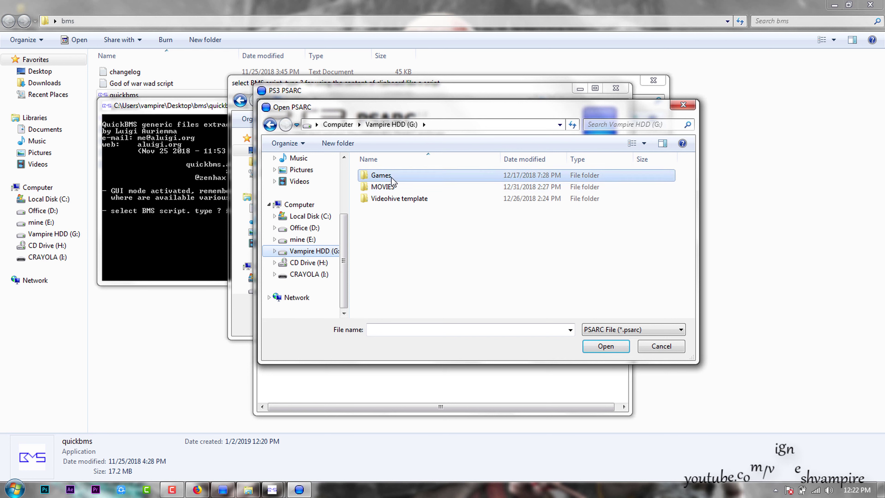
double_click(381, 176)
double_click(377, 222)
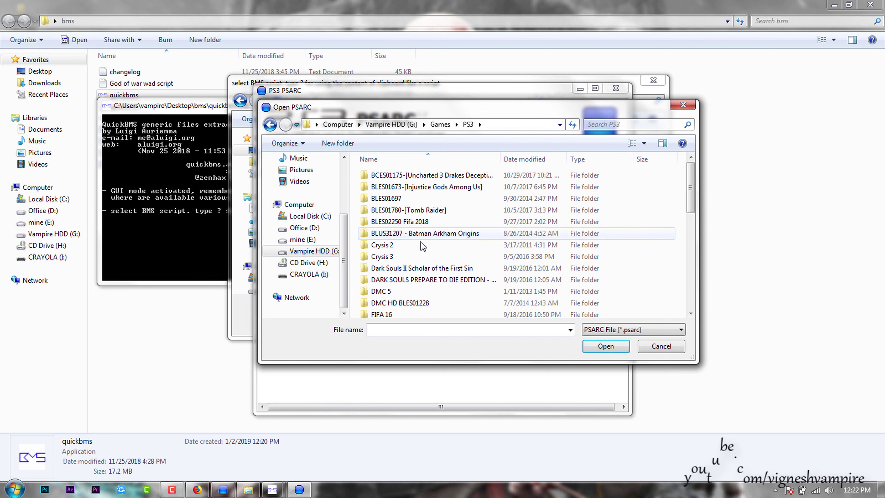
left_click(412, 303)
scroll(414, 300, "down", 2)
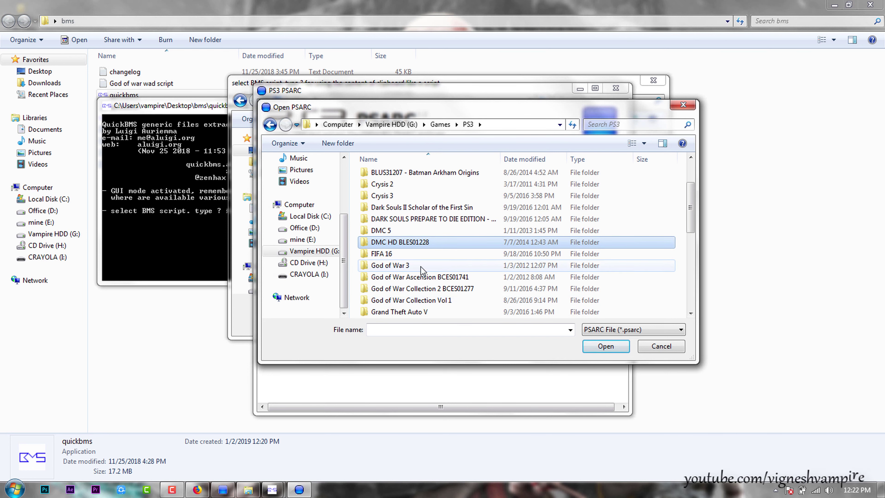
double_click(409, 268)
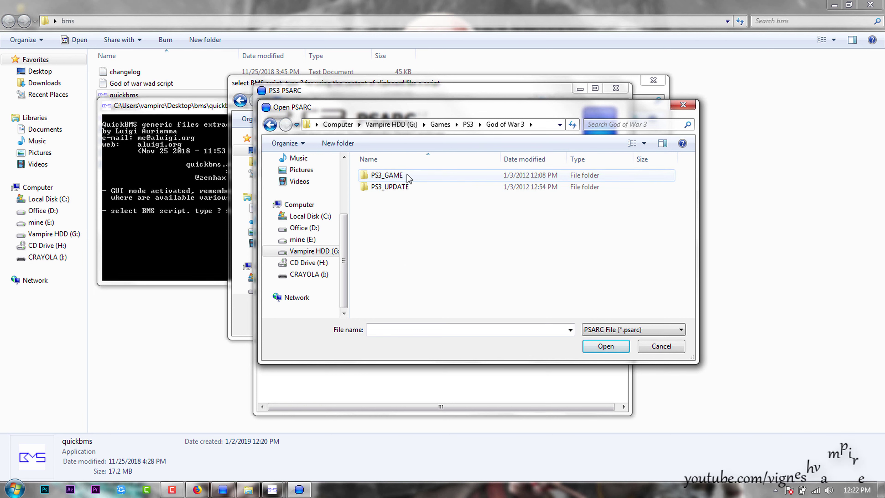
double_click(405, 174)
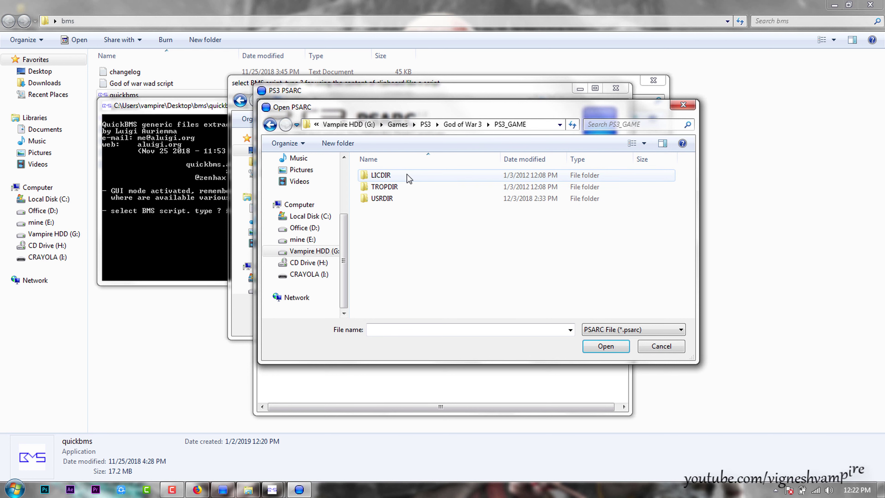
double_click(393, 199)
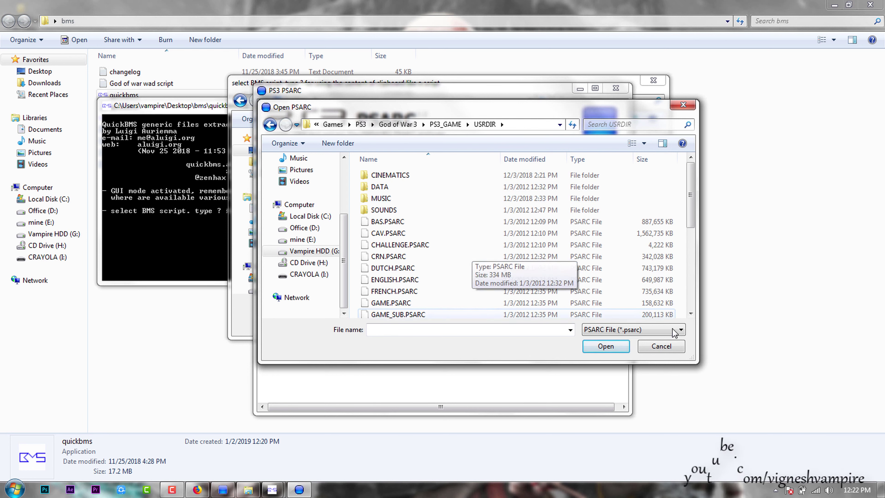
Enlarge the archive selection dialog and open CHALLENGE.PSARC in PS3 PSARC
left_click_drag(697, 360, 781, 397)
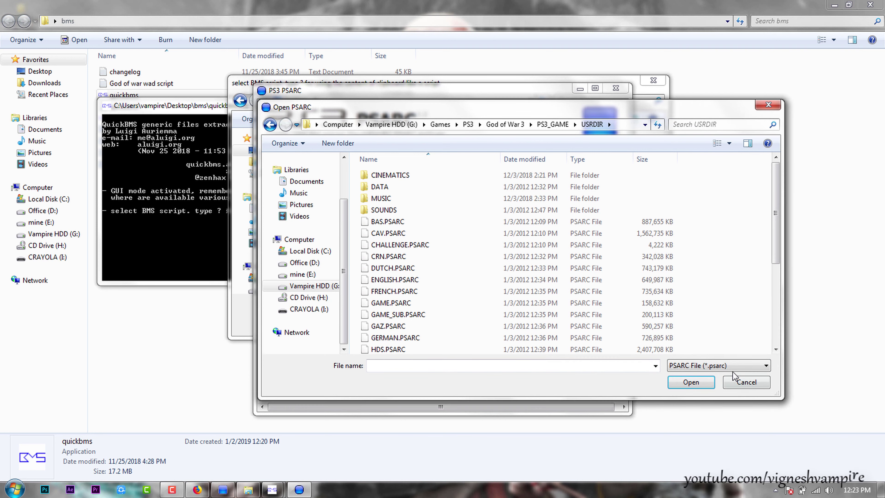
left_click(424, 245)
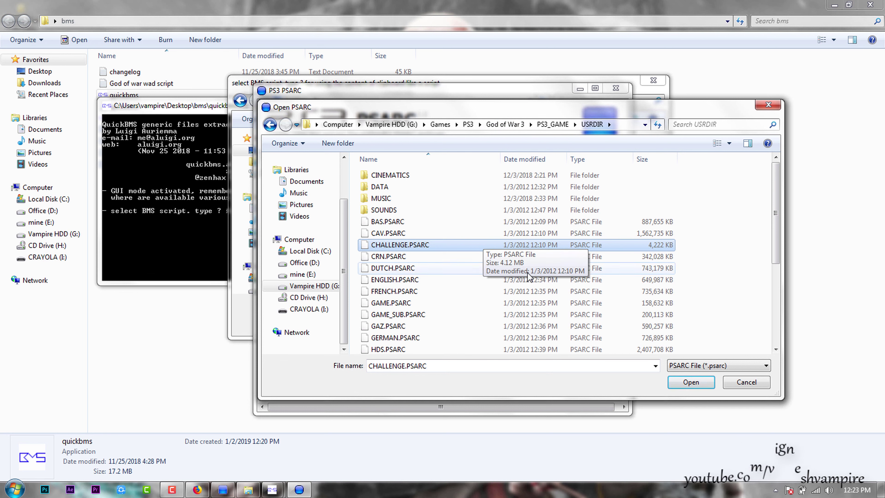
left_click(690, 382)
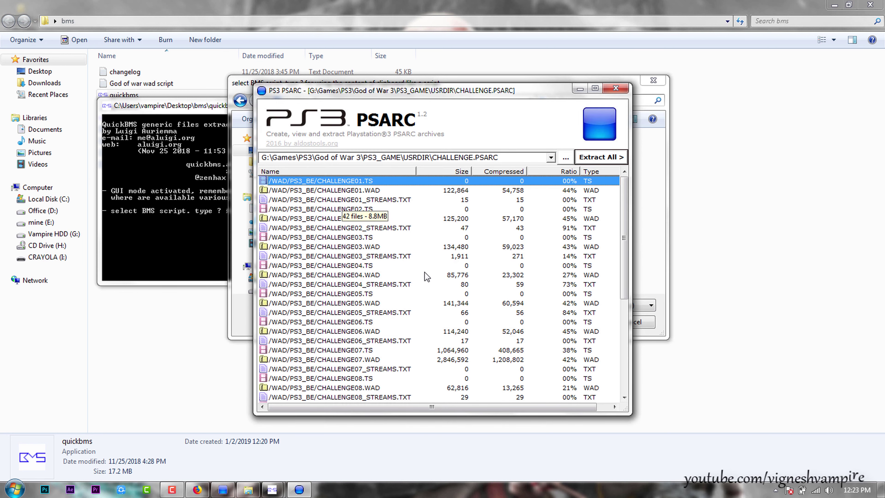
Extract all files of CHALLENGE.PSARC into a new desktop folder named "gow 3" and close PS3 PSARC
key("ctrl+a")
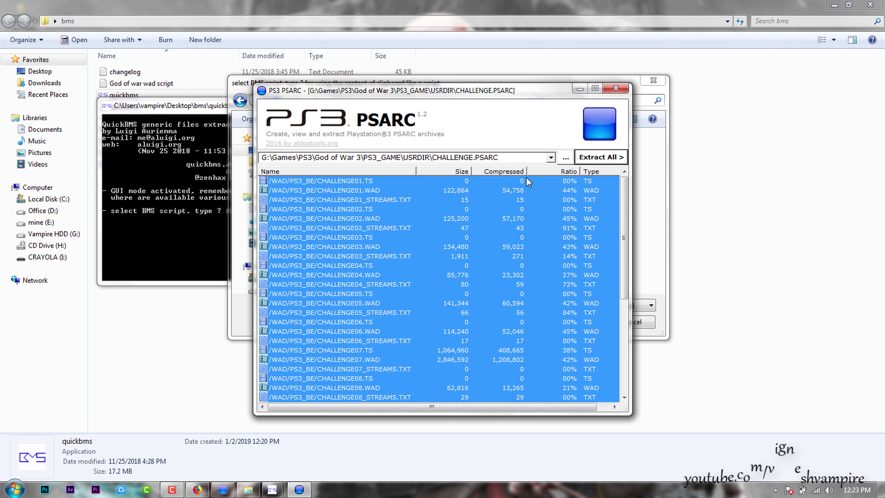
left_click(584, 161)
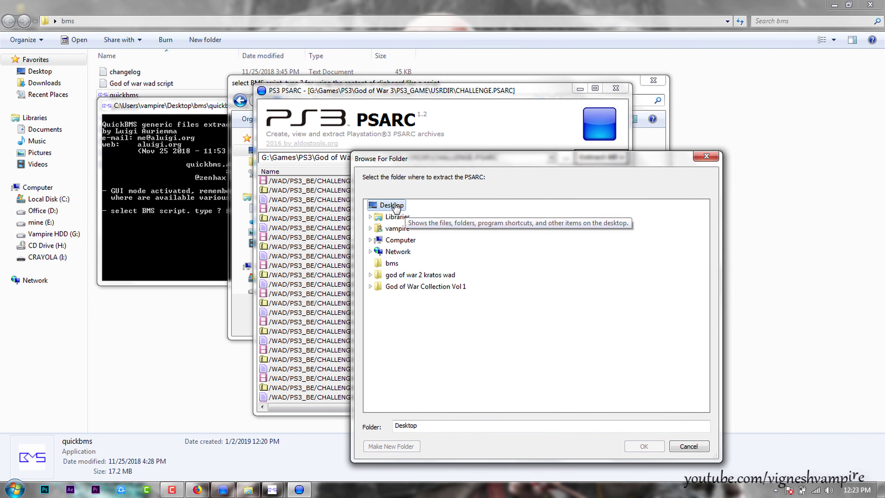
left_click(410, 448)
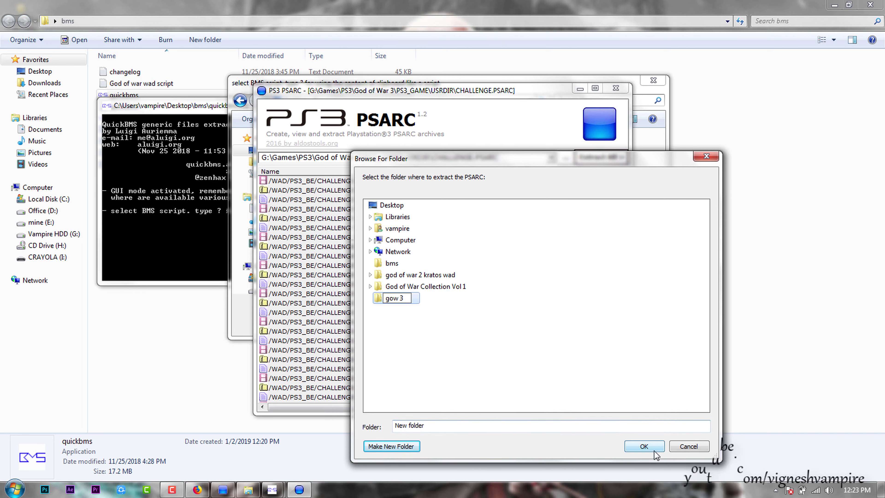
left_click(646, 449)
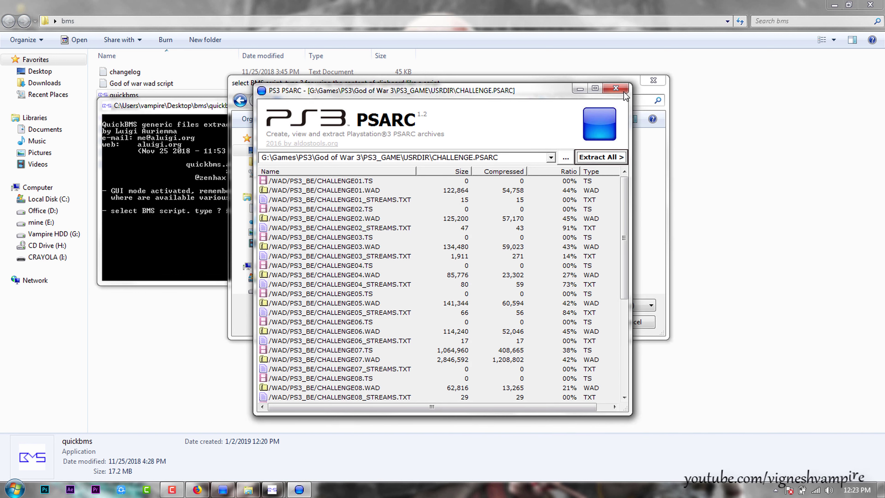
left_click(623, 90)
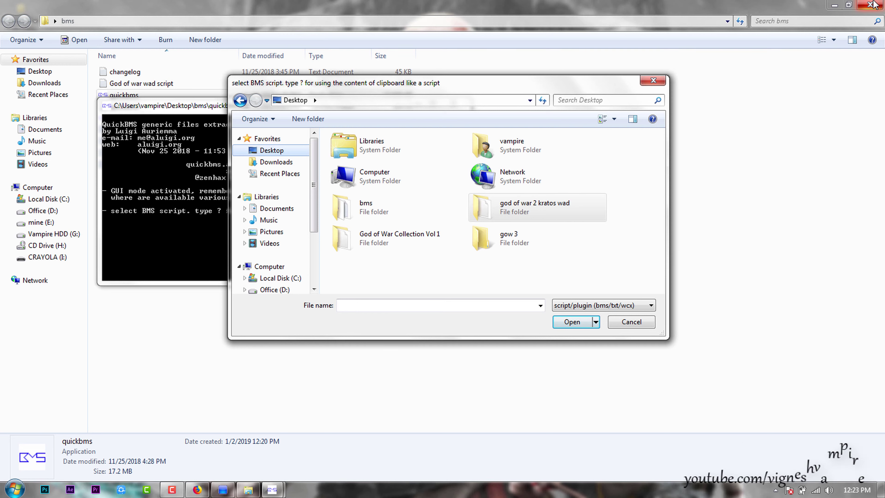
Close the bms window, select CHALLENGE01.WAD in gow 3\WAD\PS3_BE, and place that folder window beside the QuickBMS script dialog
left_click(873, 5)
left_click(17, 162)
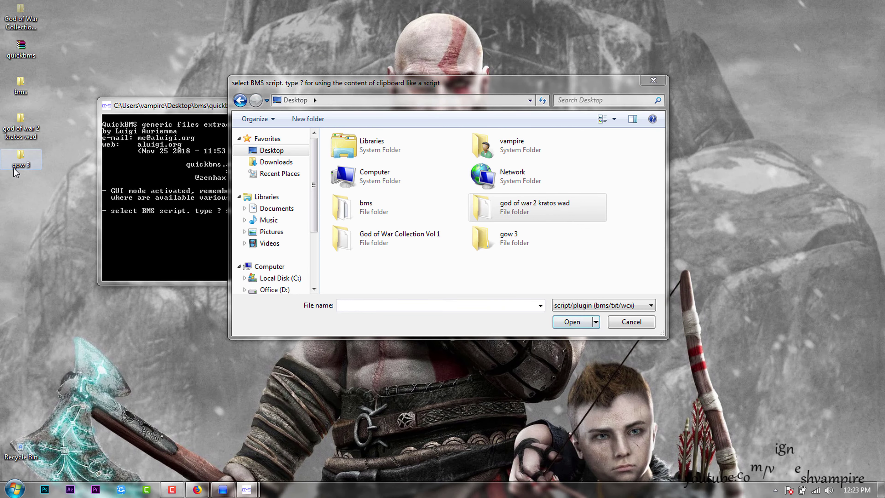
double_click(15, 170)
double_click(126, 73)
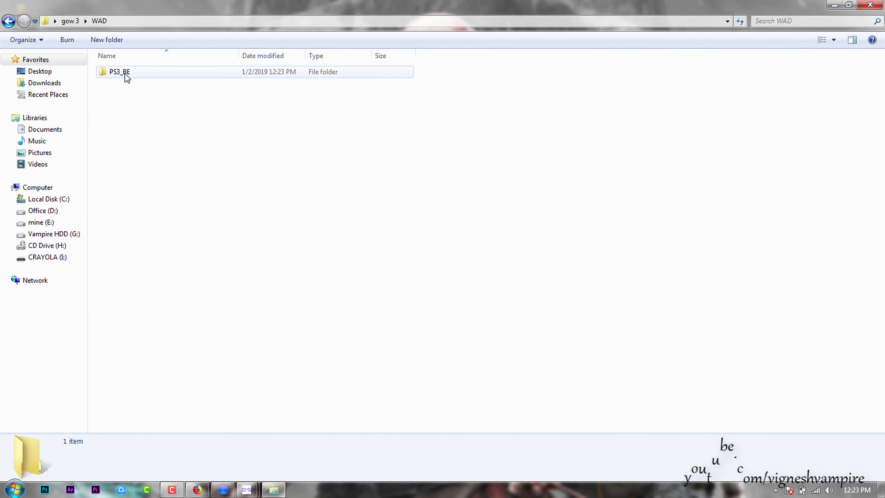
double_click(126, 75)
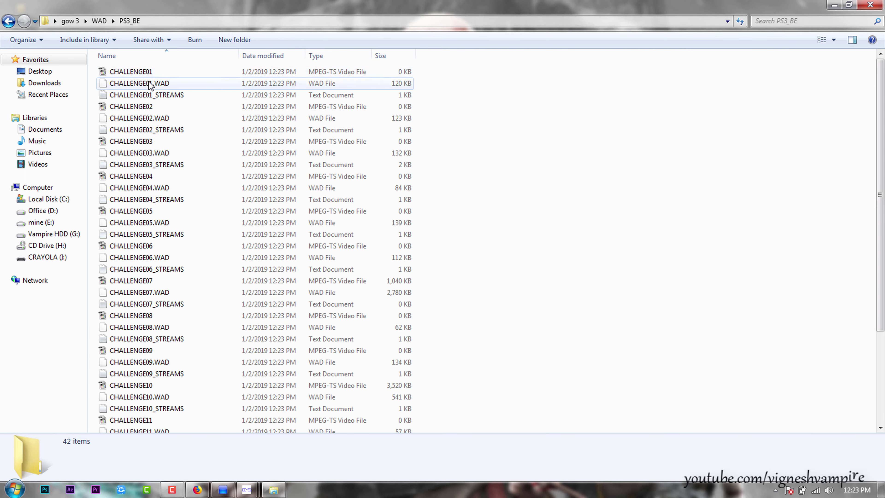
left_click(130, 85)
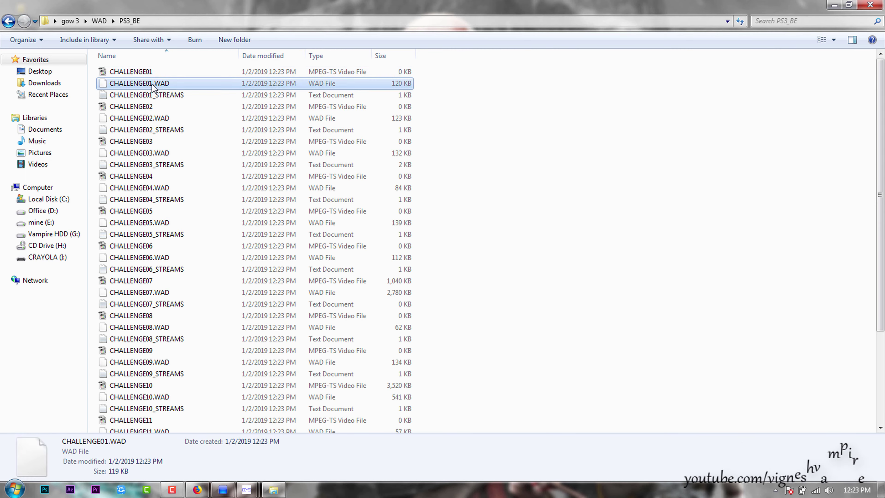
left_click_drag(280, 5, 654, 82)
left_click_drag(325, 88, 209, 89)
double_click(388, 248)
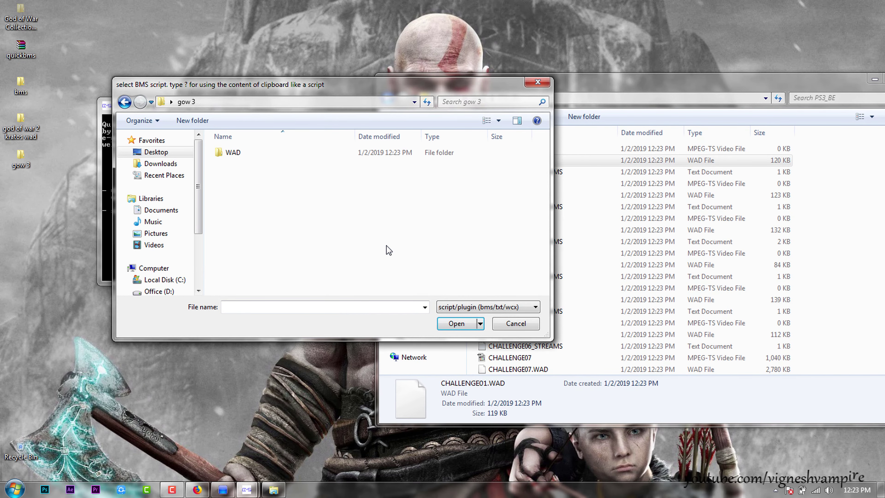
double_click(256, 157)
double_click(256, 155)
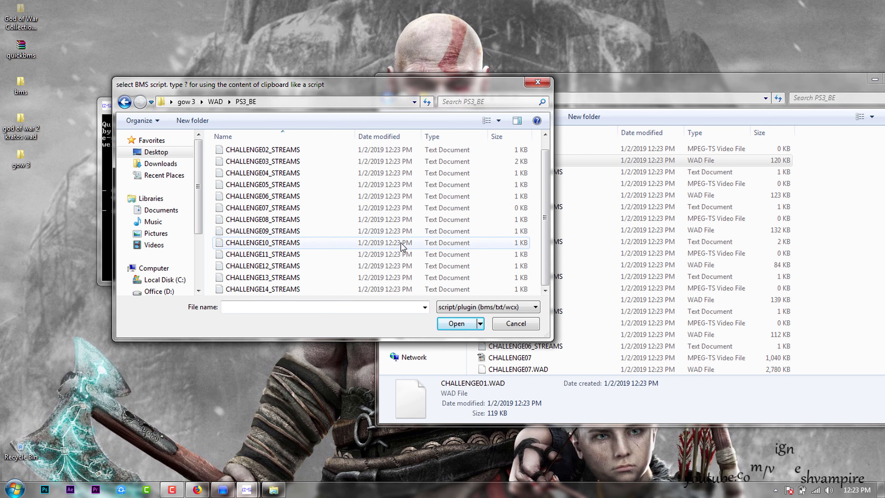
Load "God of war wad script" from the desktop's bms folder as the BMS script
left_click(156, 152)
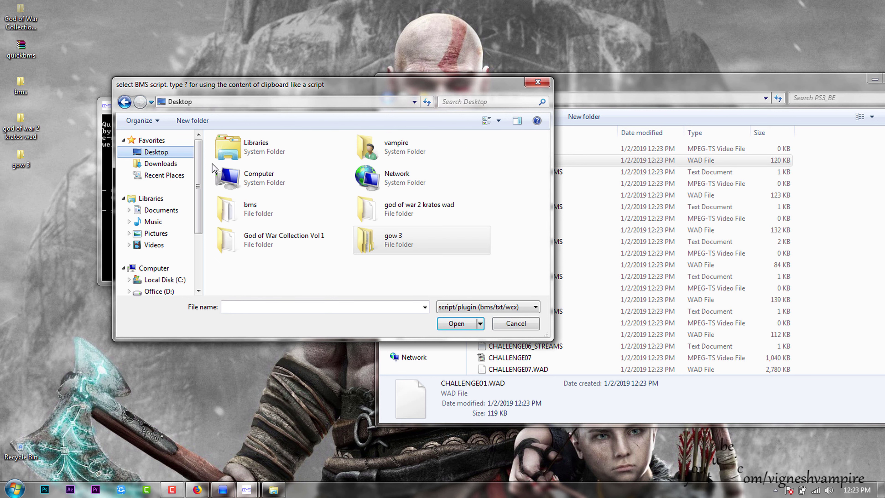
double_click(251, 208)
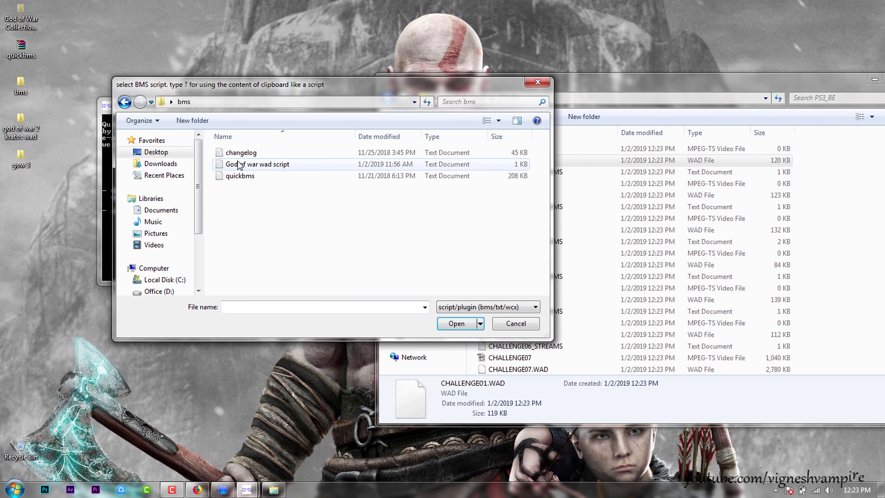
double_click(265, 167)
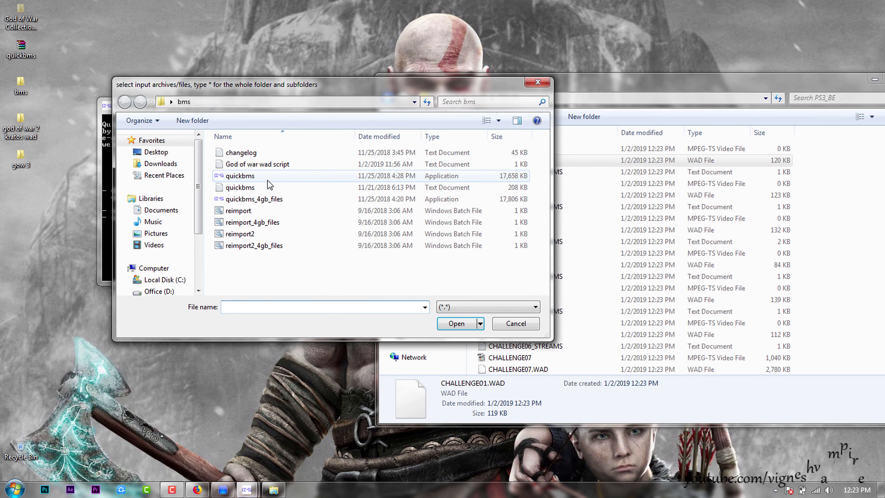
Choose CHALLENGE01.WAD from the desktop's gow 3\WAD\PS3_BE folder as the input archive
left_click(162, 155)
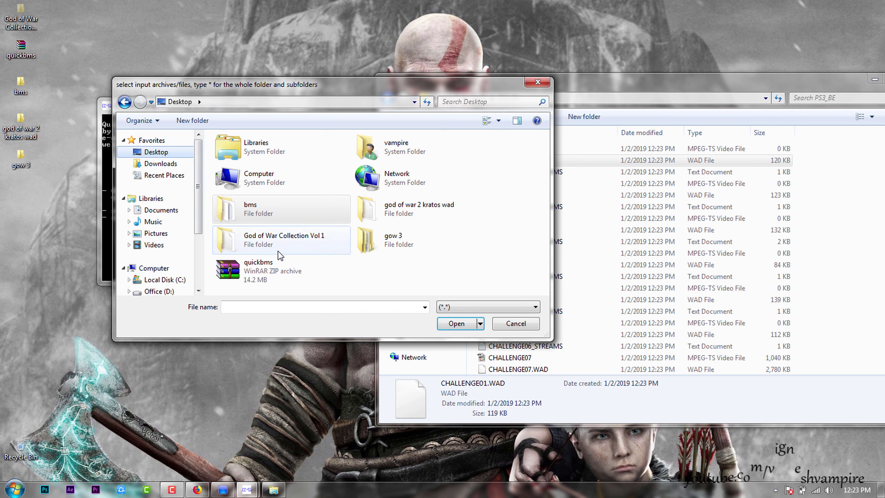
double_click(370, 241)
double_click(245, 153)
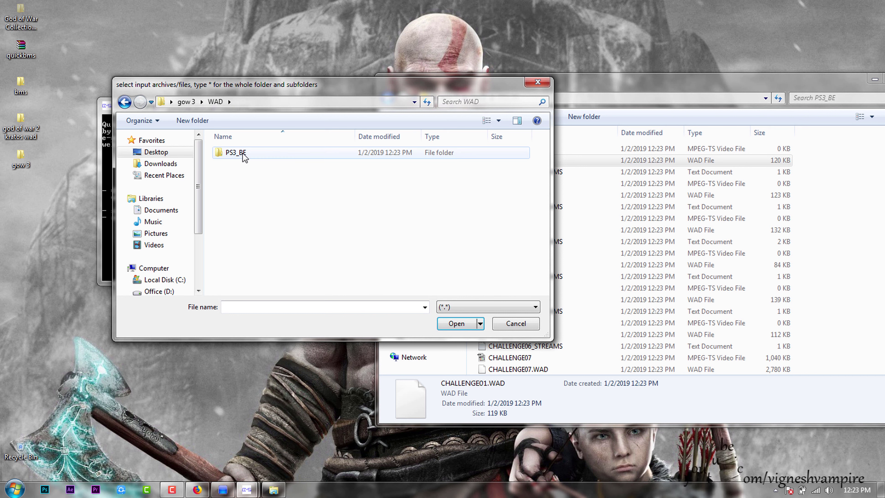
double_click(246, 154)
left_click(254, 164)
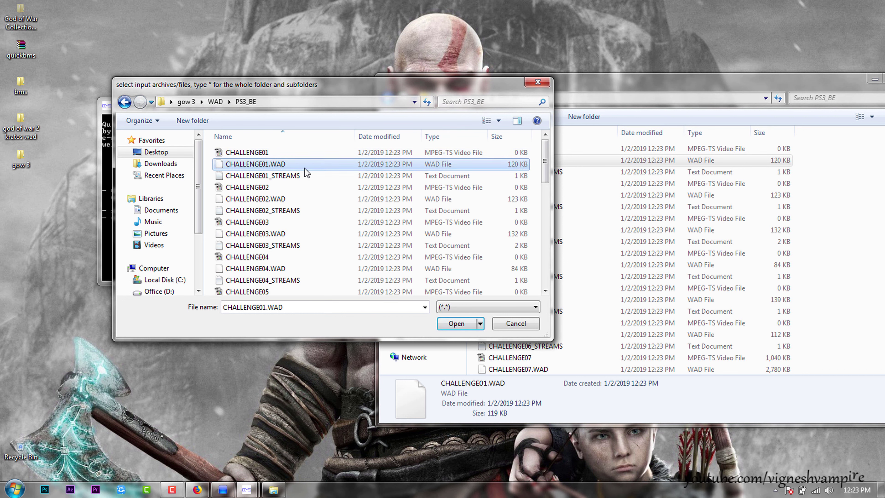
left_click(459, 326)
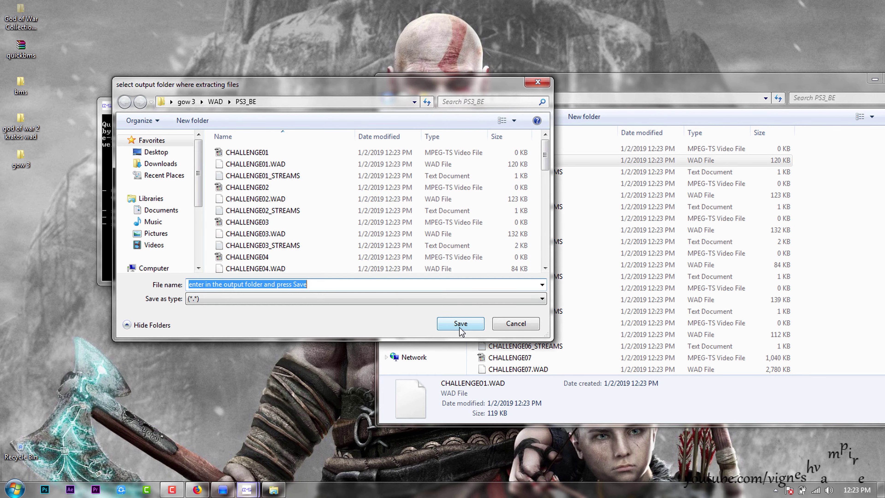
Create a new desktop folder named "Gow3 wad" from the output folder dialog
left_click(156, 154)
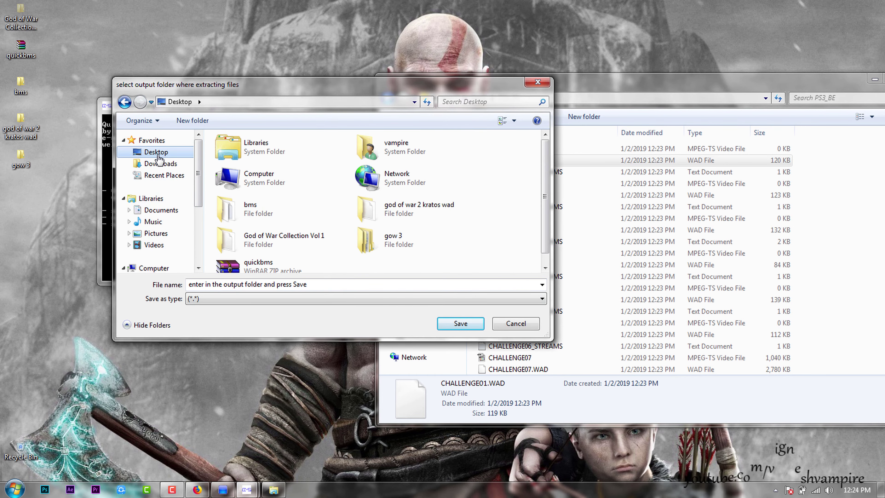
right_click(453, 268)
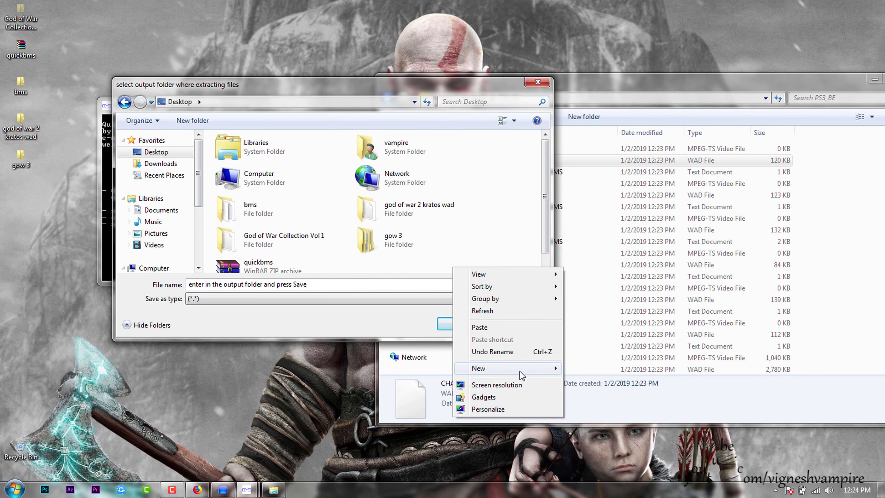
mouse_move(488, 368)
left_click(604, 230)
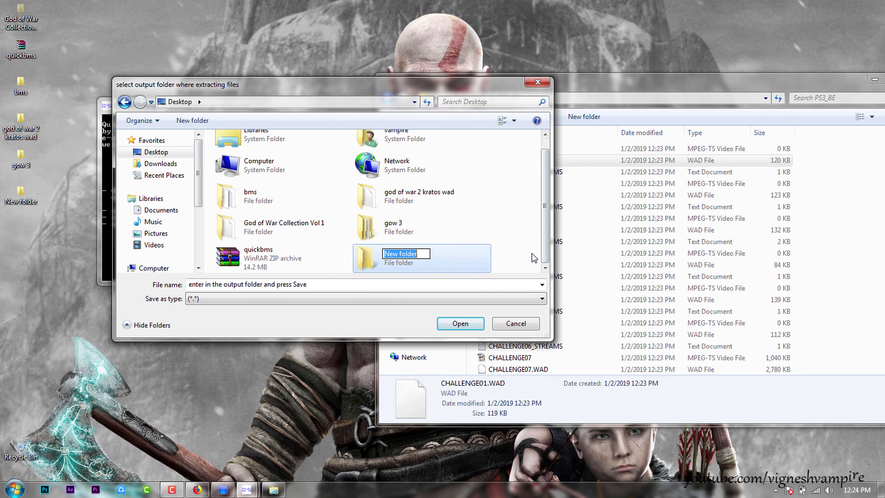
type("Gow3 wa")
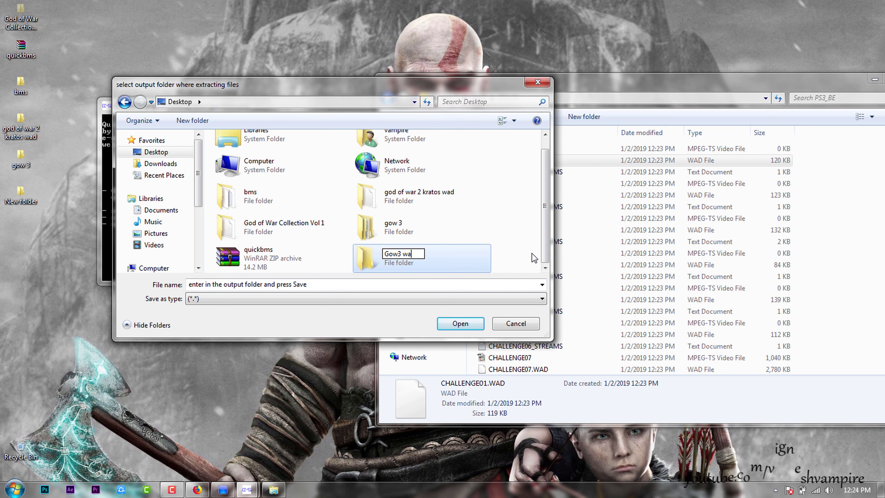
type("d")
key("Return")
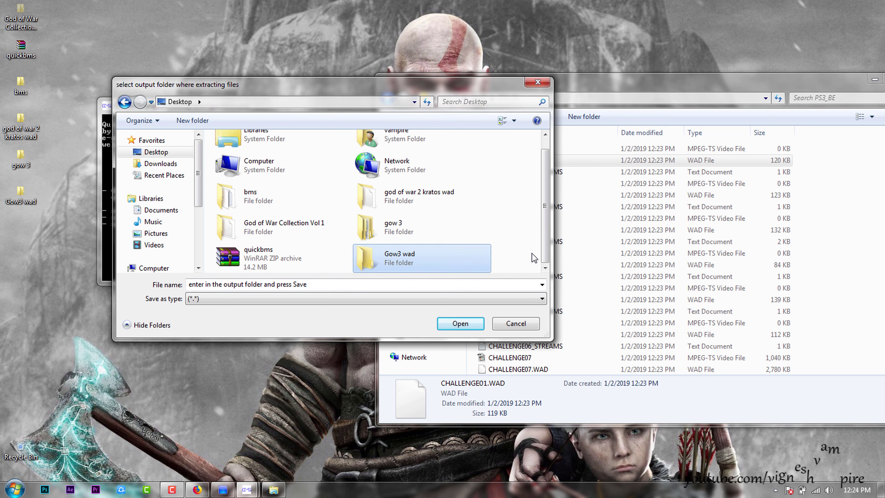
Extract CHALLENGE01.WAD into the Gow3 wad folder, overwriting all existing output files without asking
double_click(446, 265)
left_click(463, 322)
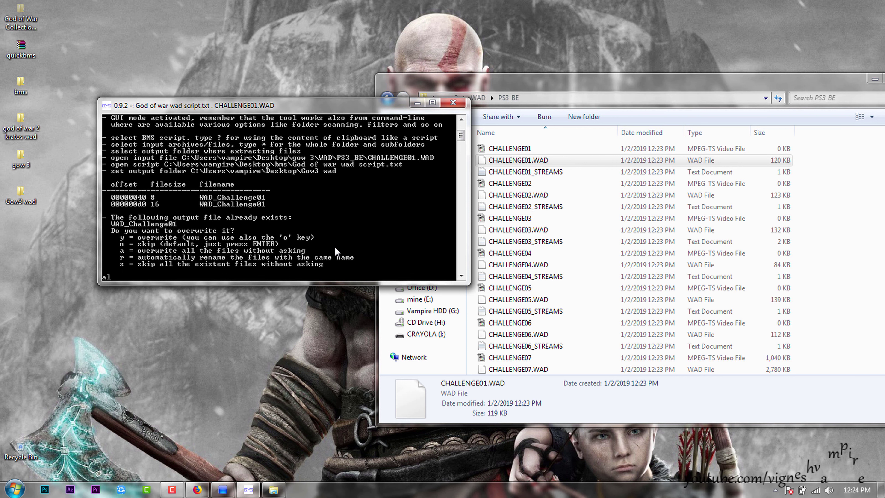
key("Return")
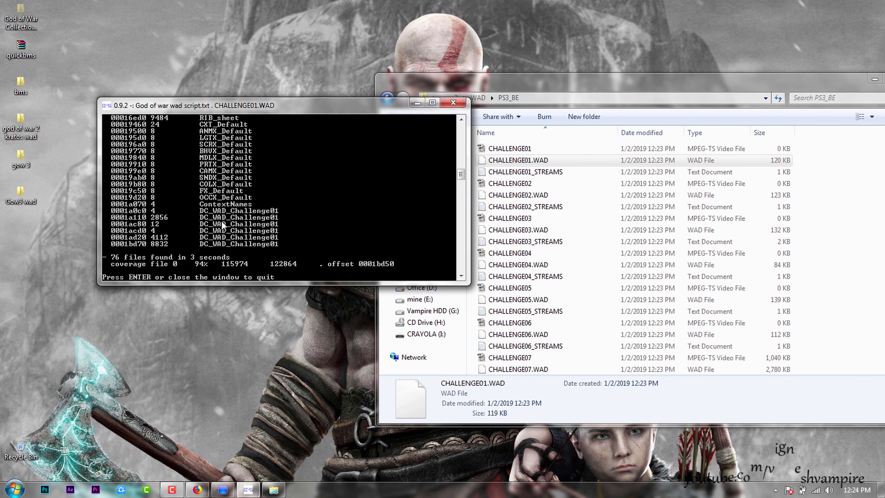
Examine the extracted files in the desktop's Gow3 wad folder and close its window
double_click(20, 195)
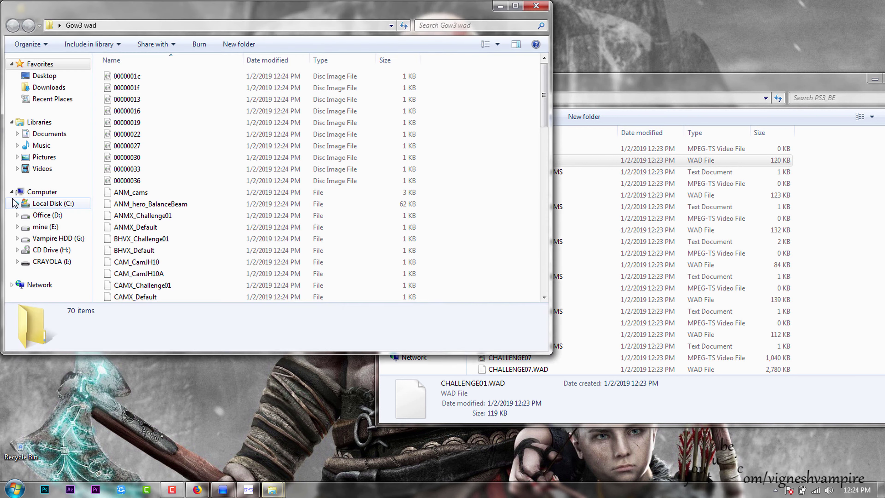
scroll(201, 174, "down", 4)
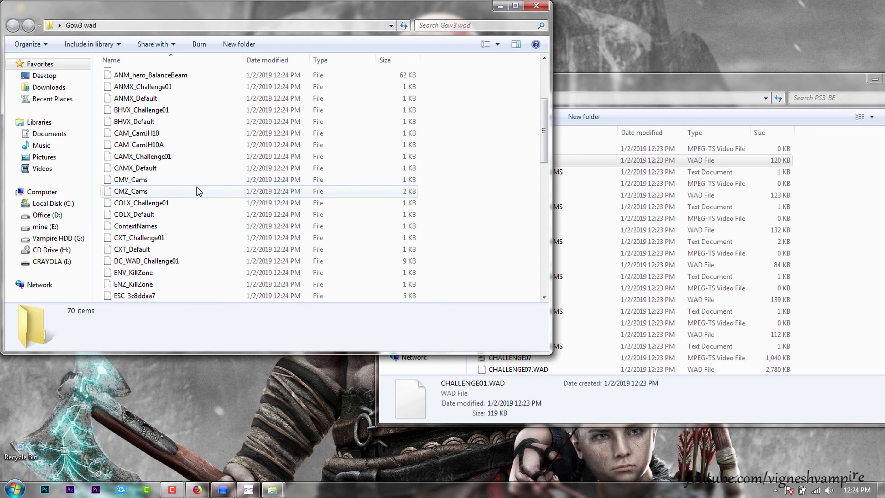
scroll(188, 157, "down", 5)
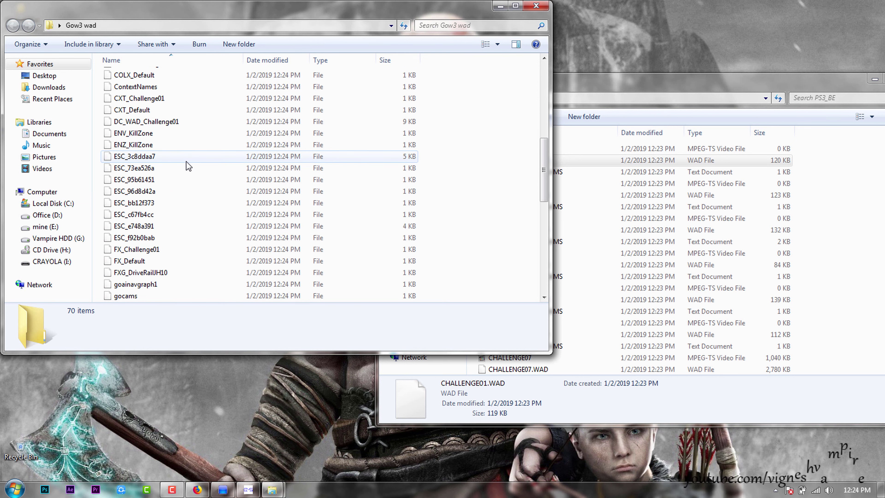
scroll(188, 167, "down", 7)
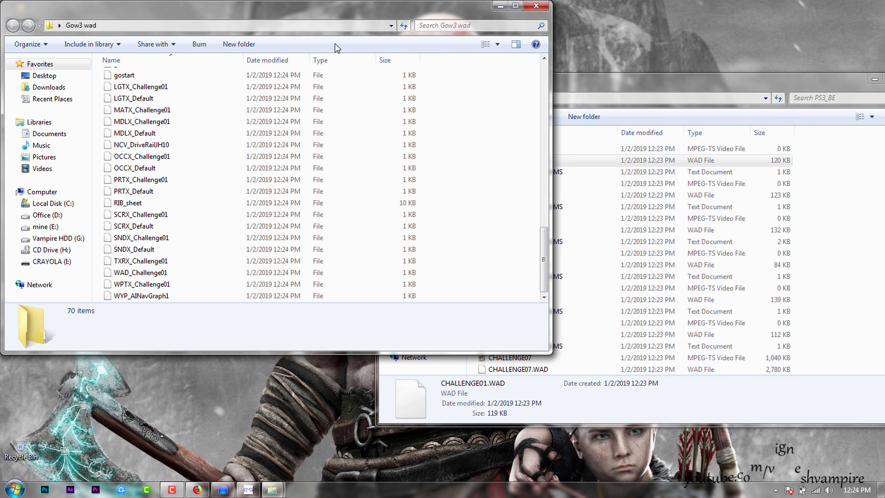
scroll(237, 193, "up", 15)
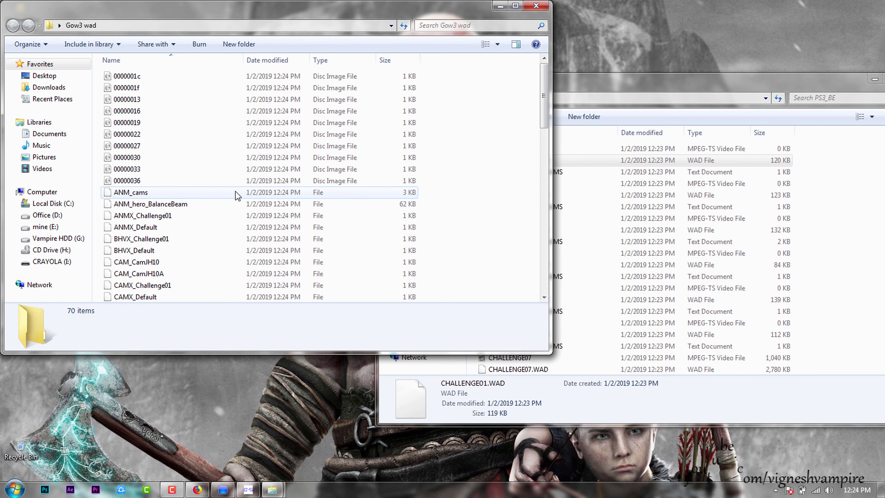
left_click(537, 7)
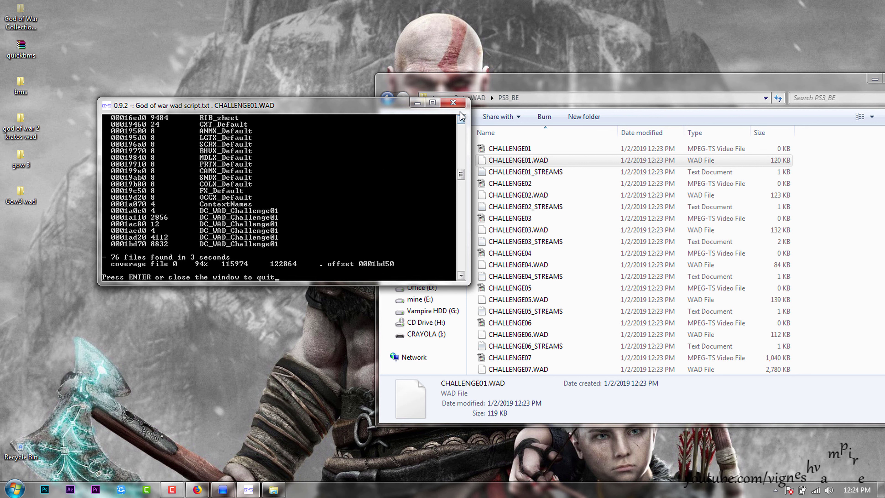
Close the QuickBMS window and the PS3_BE folder window
left_click(455, 102)
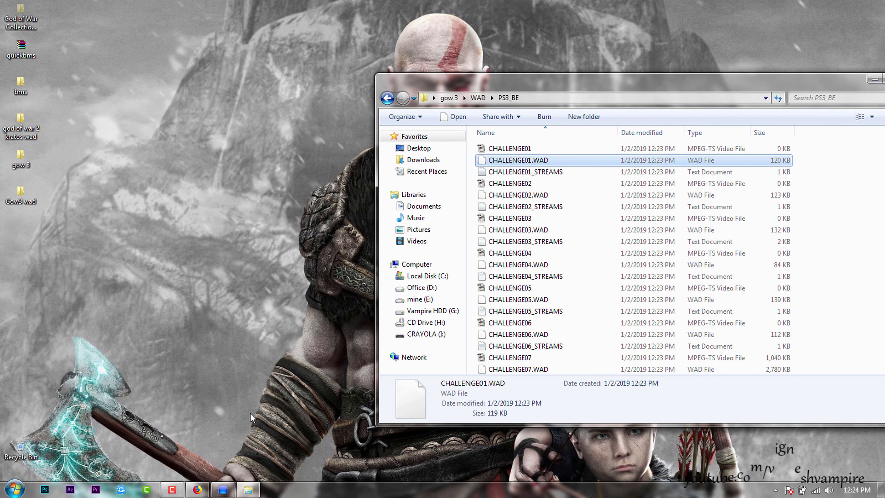
left_click_drag(624, 89, 424, 83)
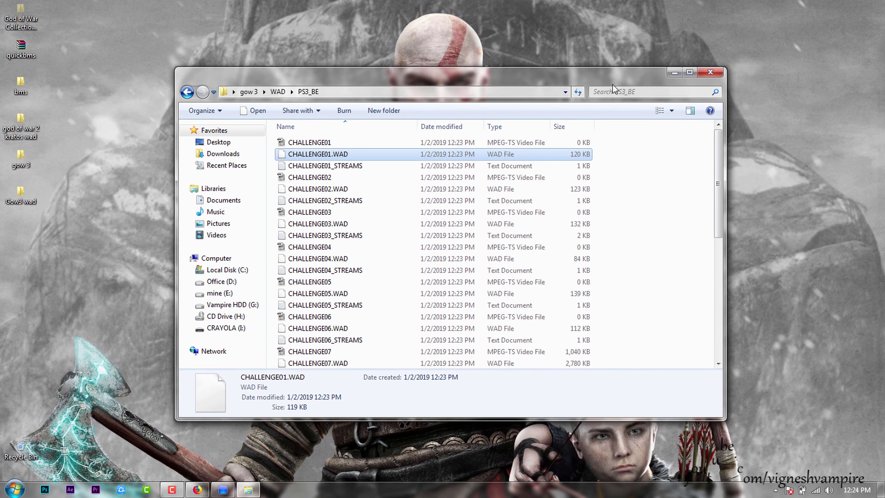
left_click(709, 73)
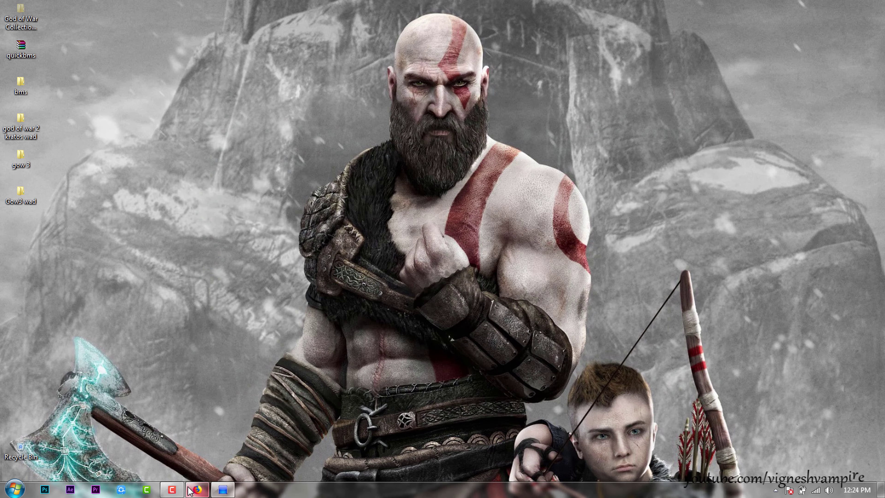
Switch to PS3 PSARC and browse for an archive in God of War Ascension BCES01741\PS3_GAME\USRDIR
left_click(223, 490)
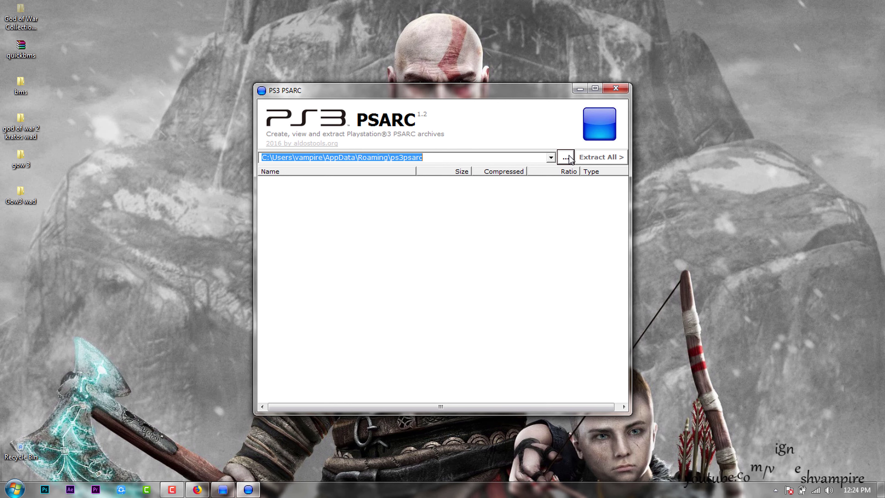
left_click(565, 158)
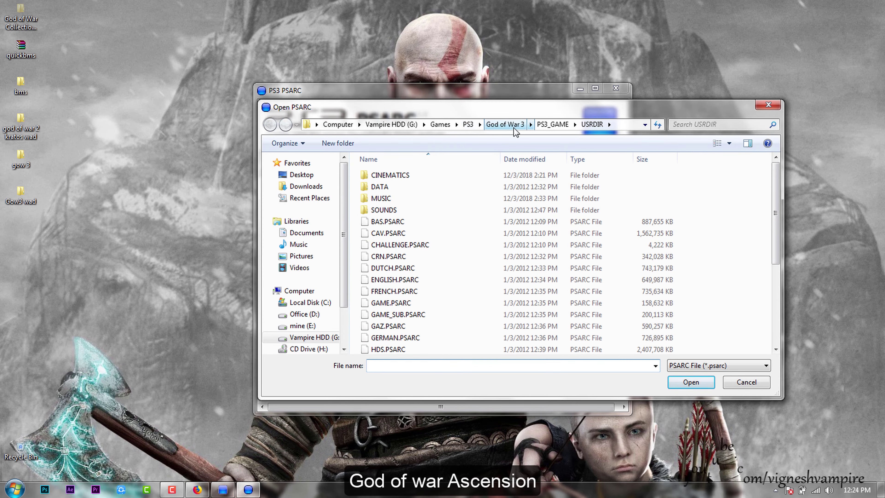
left_click(513, 128)
left_click(468, 124)
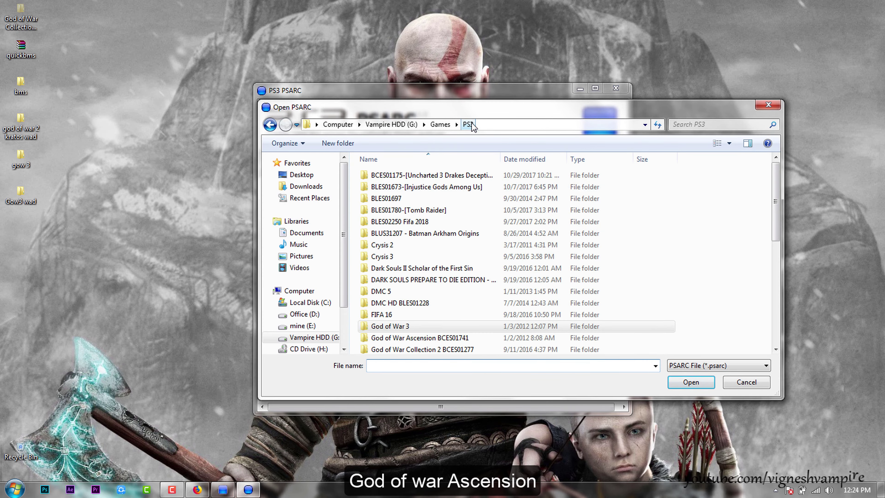
left_click(445, 339)
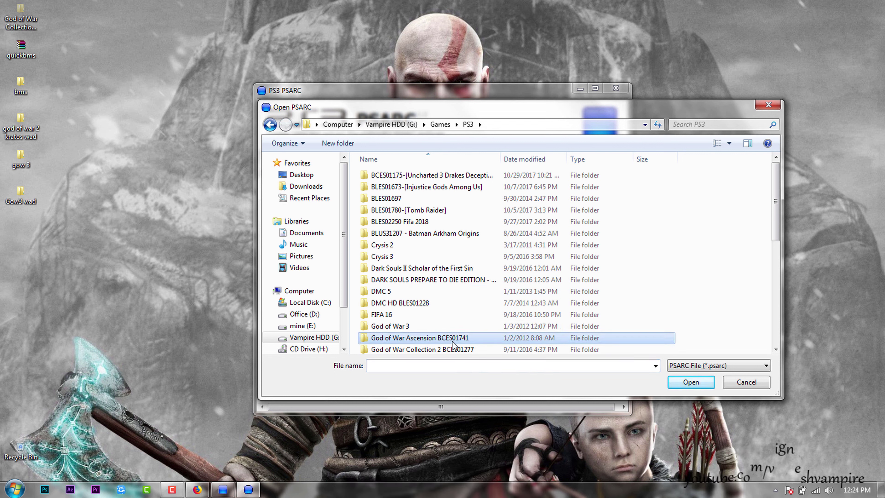
double_click(452, 341)
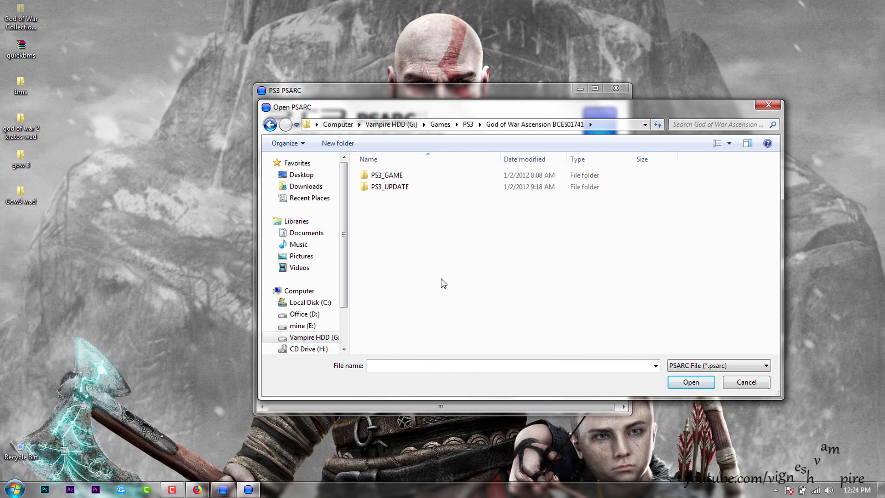
double_click(402, 189)
key("BackSpace")
left_click(395, 178)
double_click(395, 178)
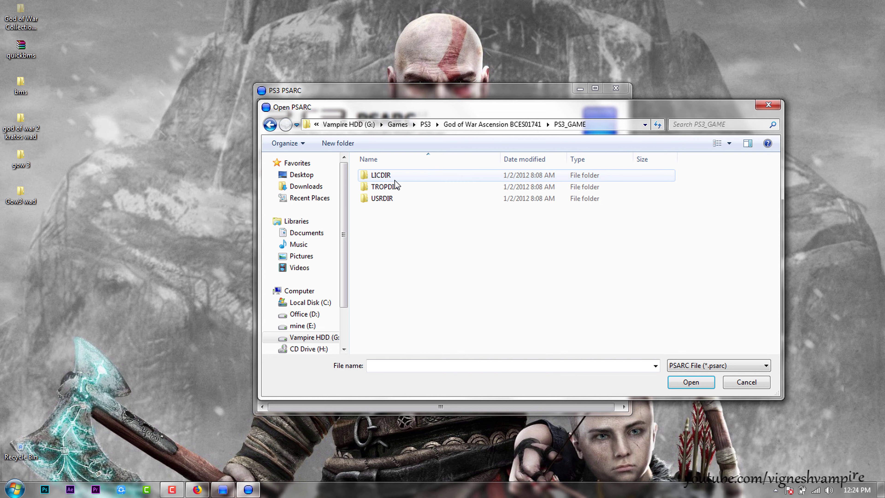
double_click(394, 198)
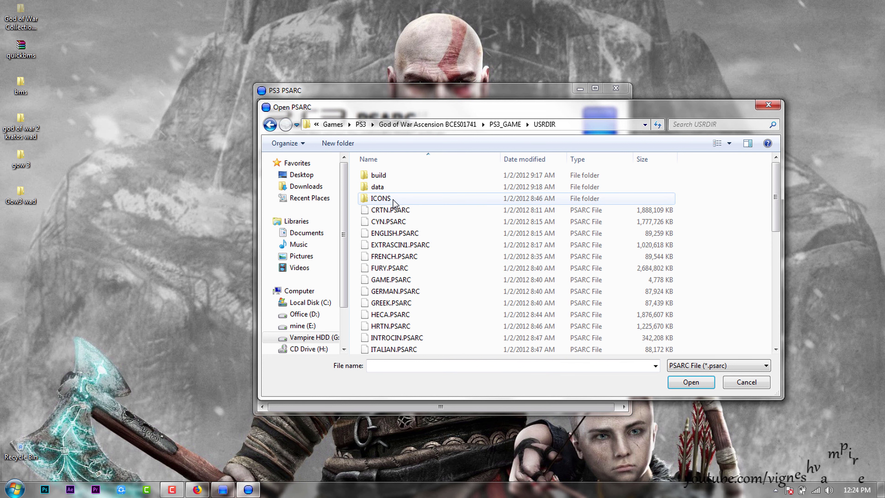
Look through the PSARC files in Ascension's USRDIR folder and open POLISH.PSARC
left_click(435, 236)
scroll(432, 257, "down", 3)
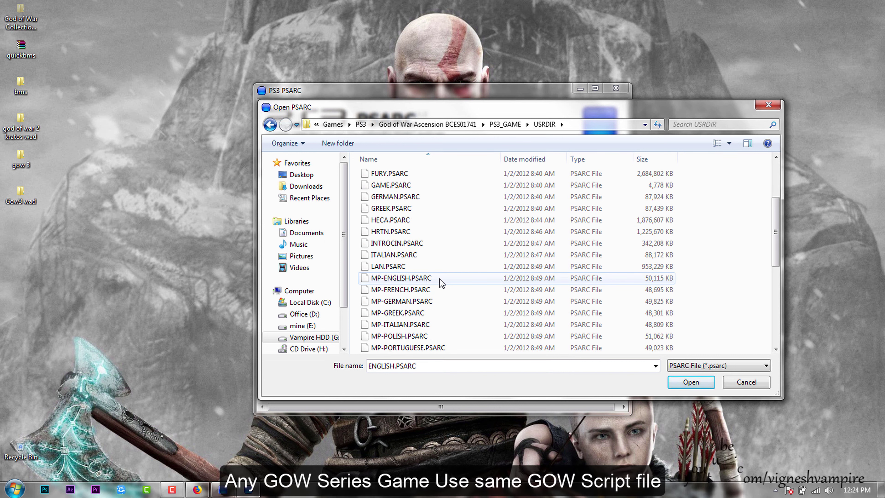
left_click(412, 269)
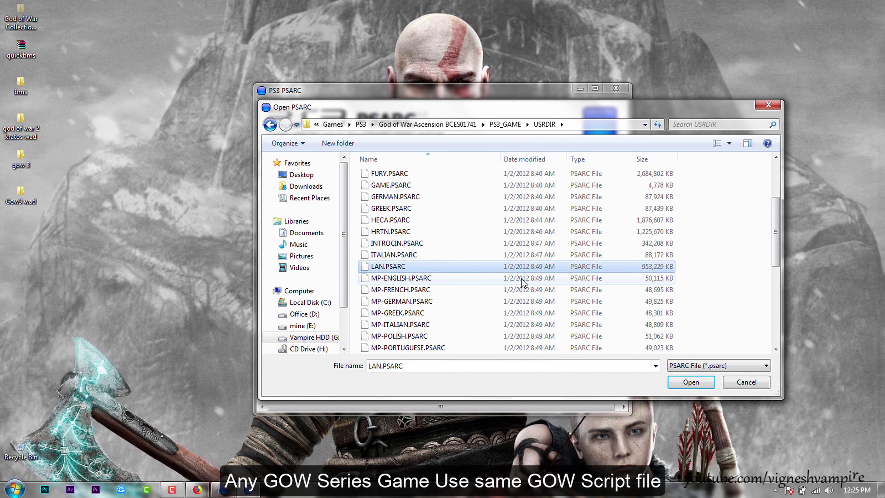
scroll(523, 282, "down", 1)
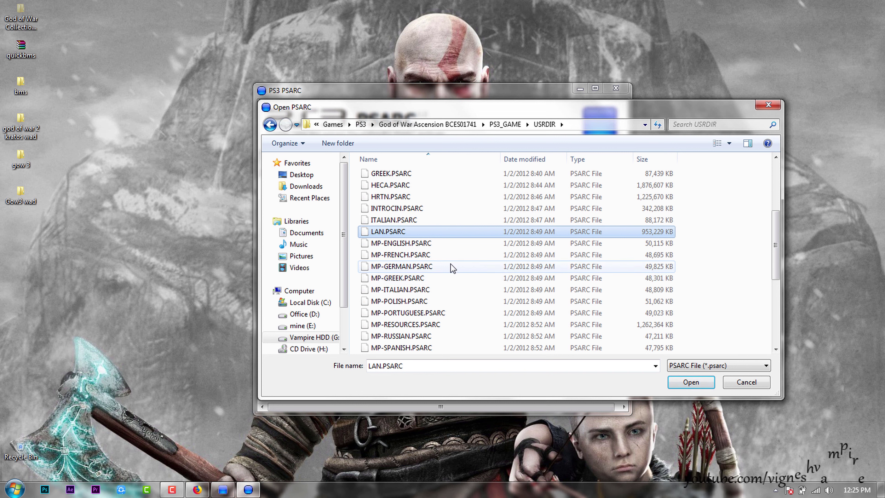
scroll(460, 279, "down", 3)
left_click(431, 292)
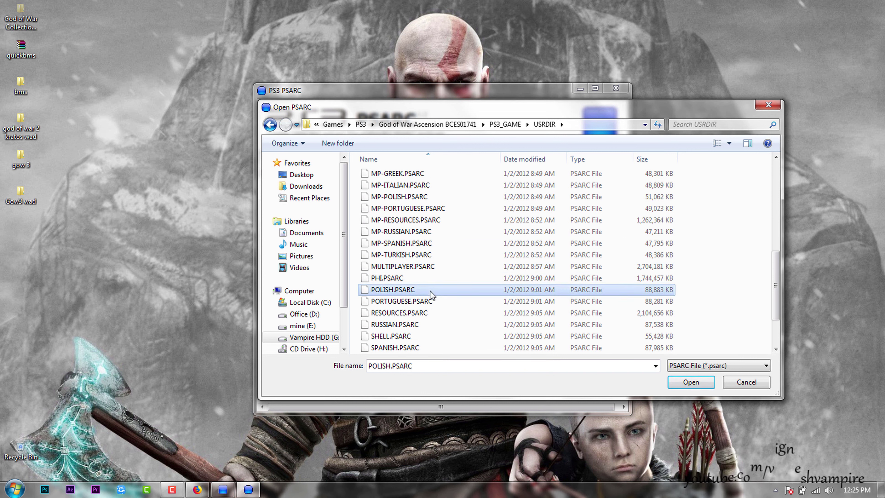
left_click(420, 282)
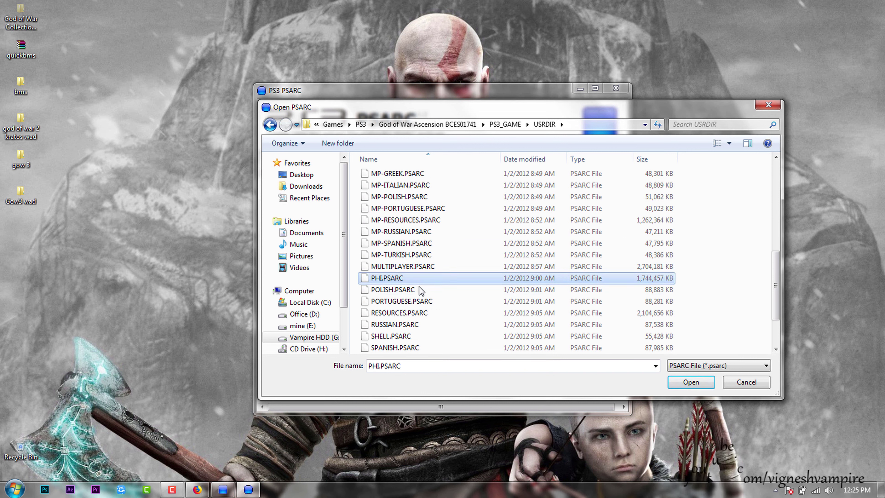
left_click(417, 292)
left_click(690, 382)
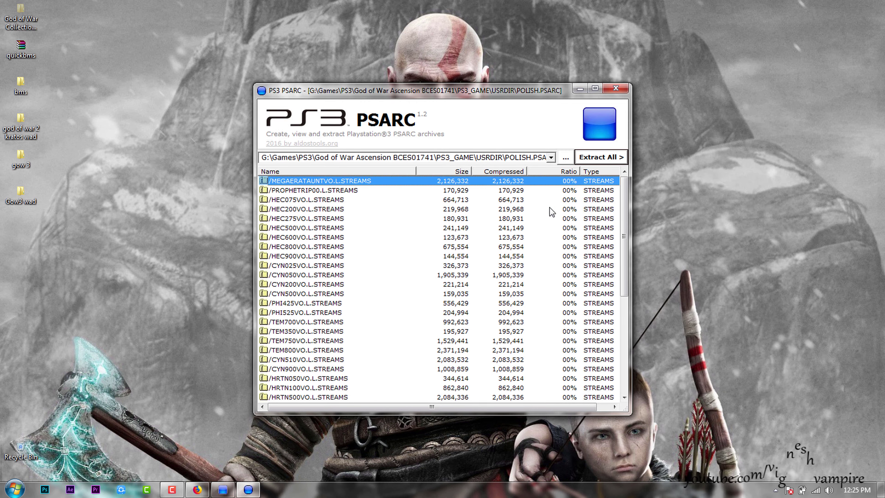
Examine the file entries in POLISH.PSARC, widening the Name column to read their full paths
left_click(367, 312)
scroll(367, 311, "down", 7)
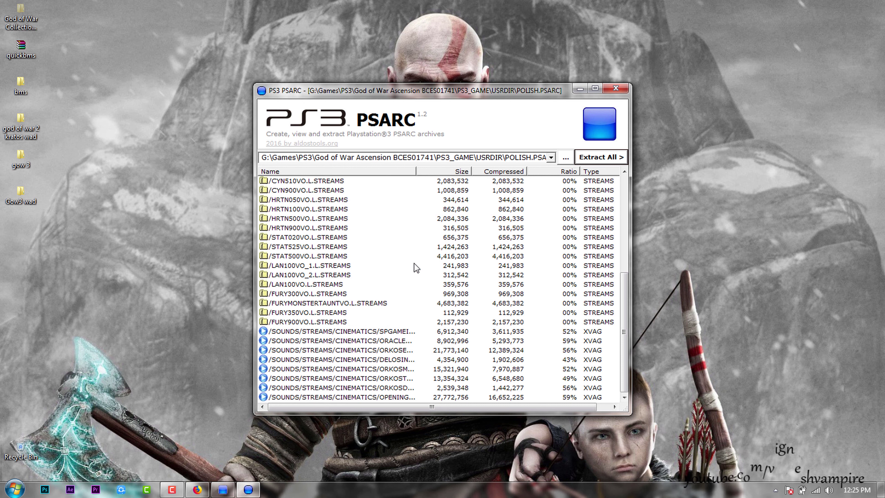
left_click_drag(416, 171, 506, 203)
scroll(430, 274, "up", 3)
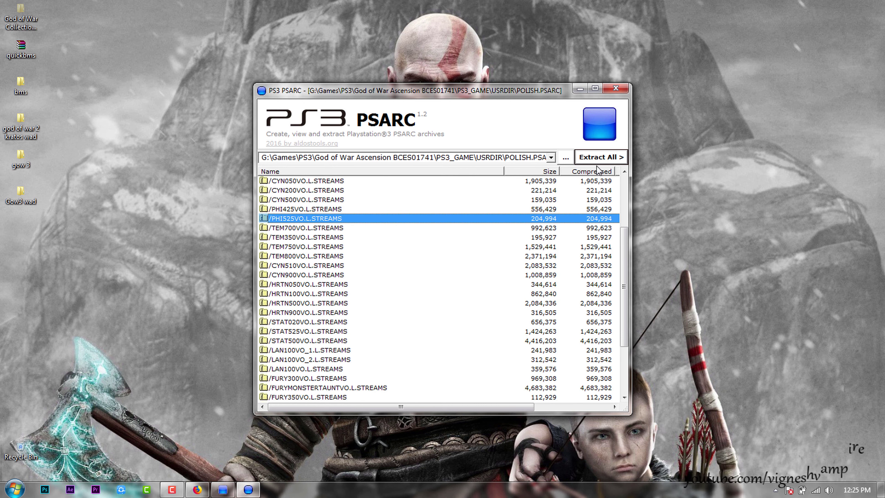
Open CYN.PSARC from Ascension's USRDIR folder and select its entry /DC/PS3_BE/WAD_CYNBAS.DCB
left_click(566, 157)
left_click(420, 293)
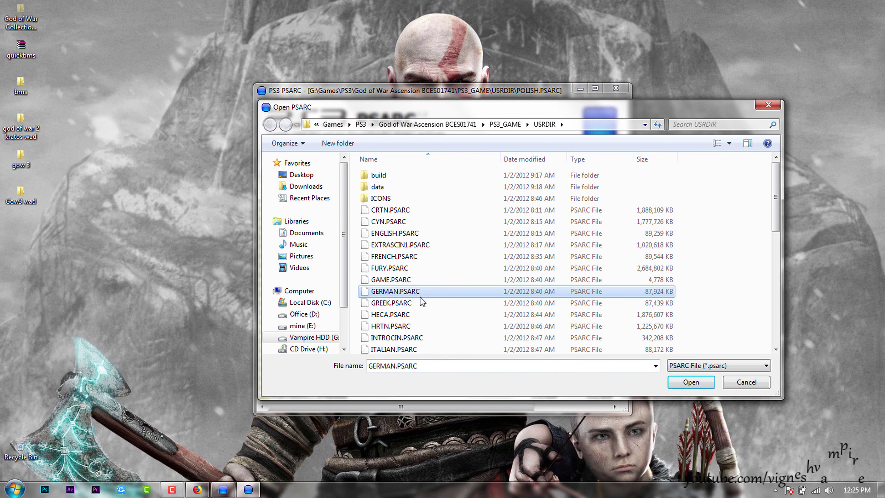
left_click(420, 223)
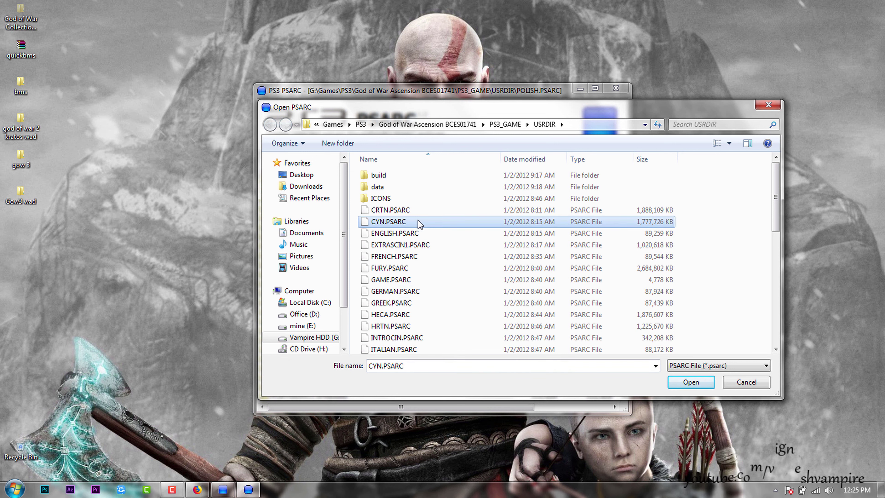
double_click(418, 221)
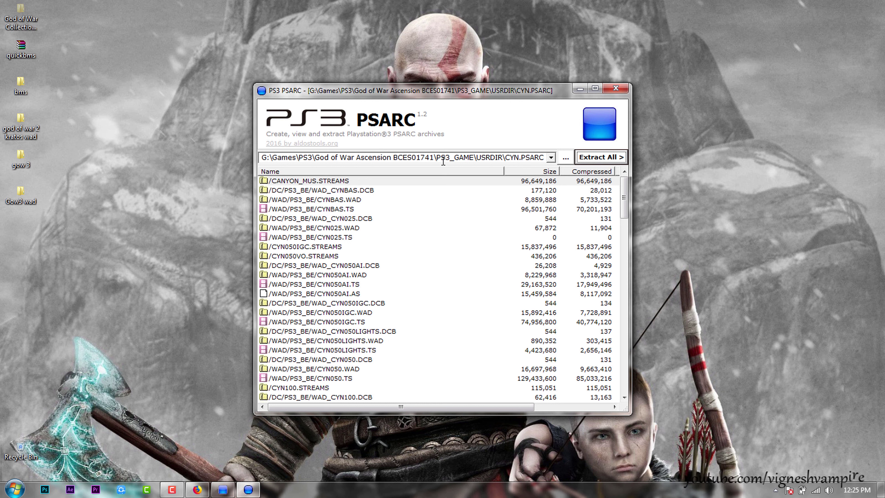
left_click(325, 194)
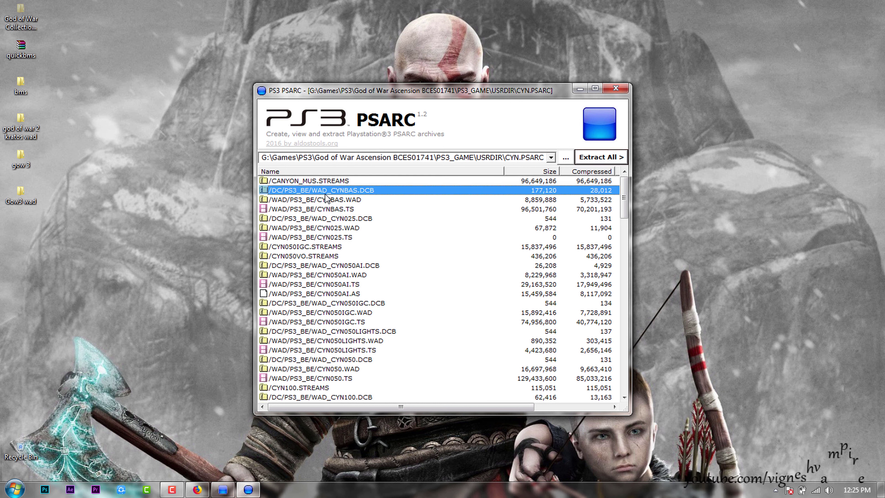
Select the entry /WAD/PS3_BE/CYNBAS.WAD and create a new desktop folder named GOW AC
left_click(324, 200)
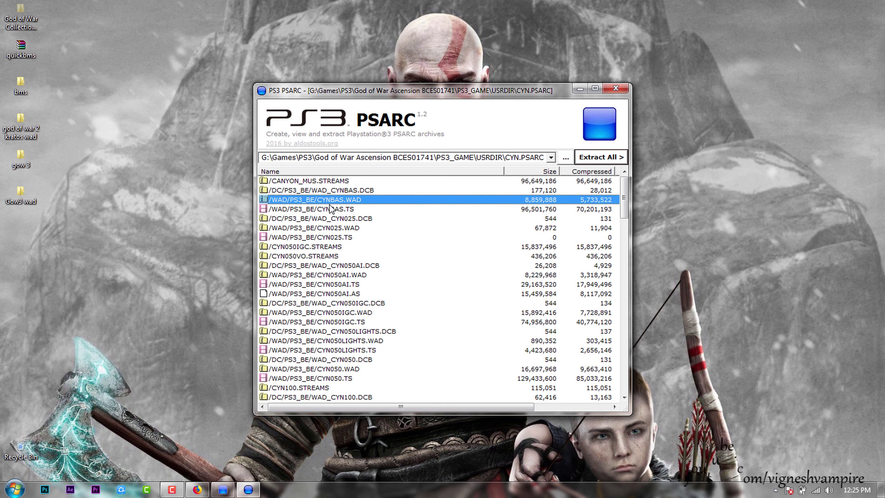
right_click(30, 240)
mouse_move(138, 362)
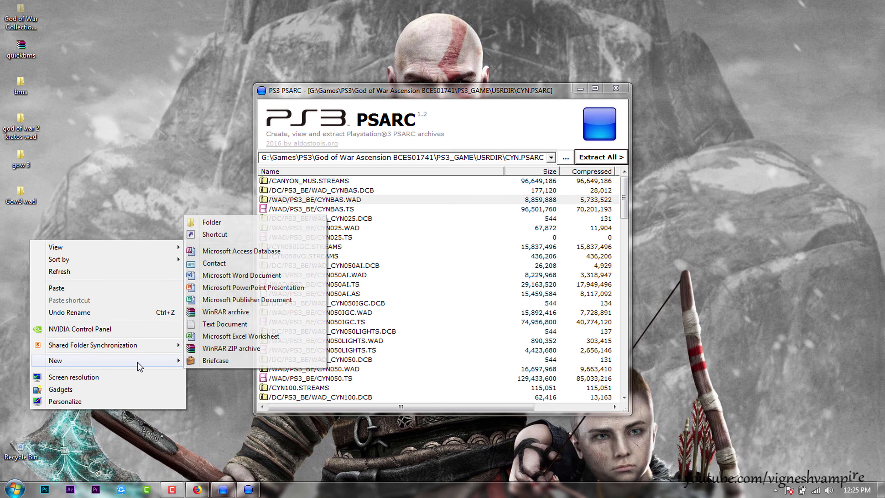
left_click(226, 223)
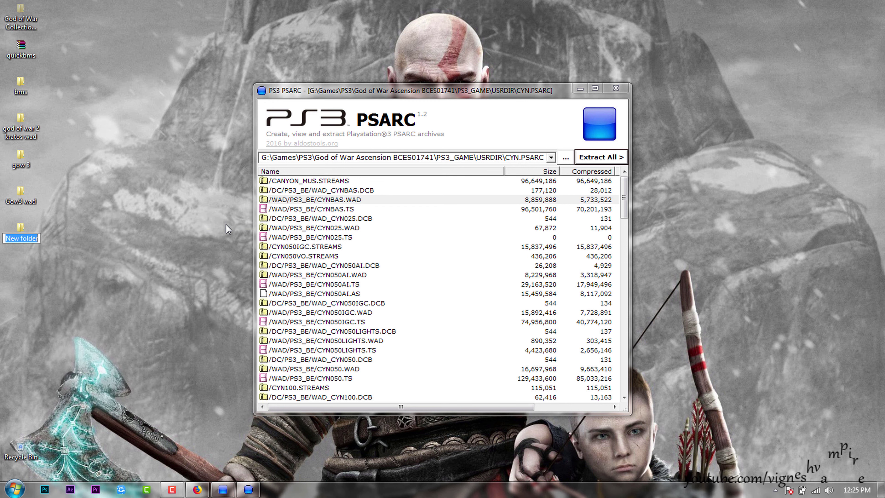
type("GOW")
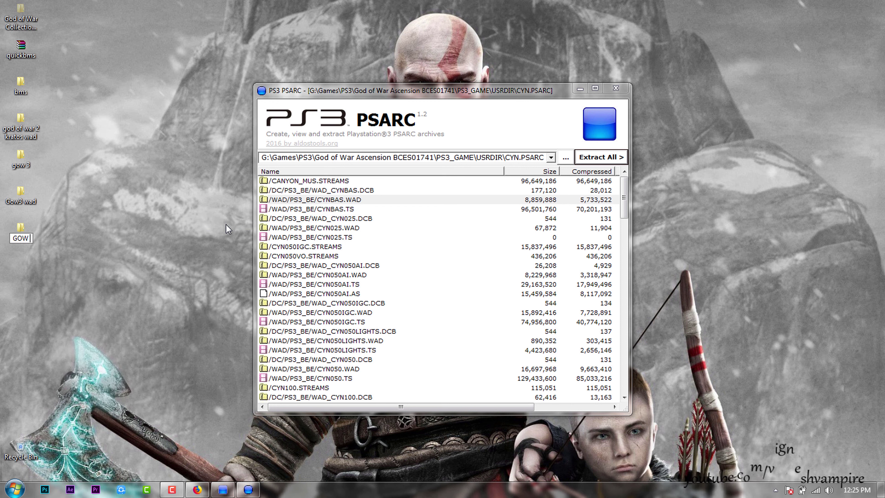
type(" A")
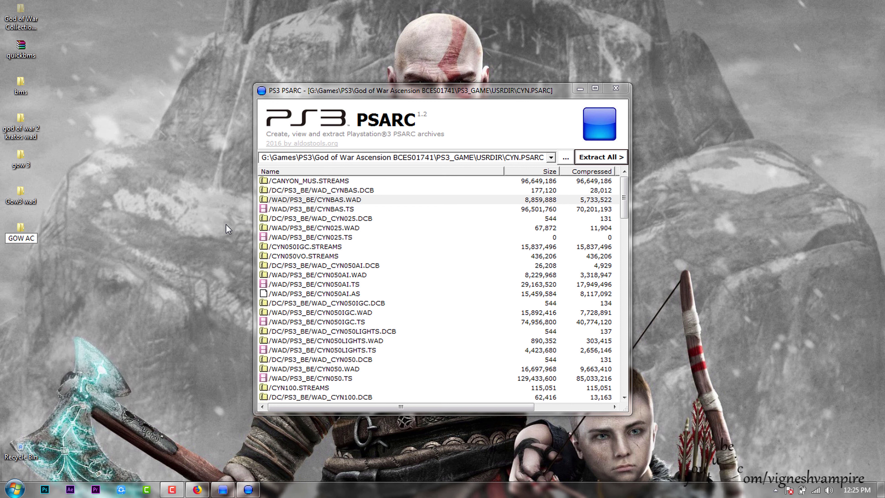
type("C")
key("Return")
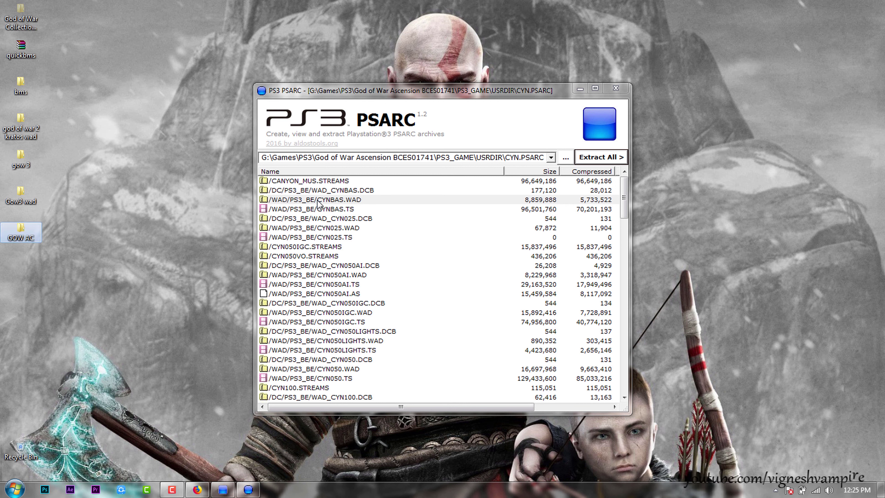
Extract /WAD/PS3_BE/CYNBAS.WAD from the archive into the GOW AC desktop folder and close PS3 PSARC
left_click_drag(318, 200, 223, 216)
left_click_drag(44, 233, 19, 238)
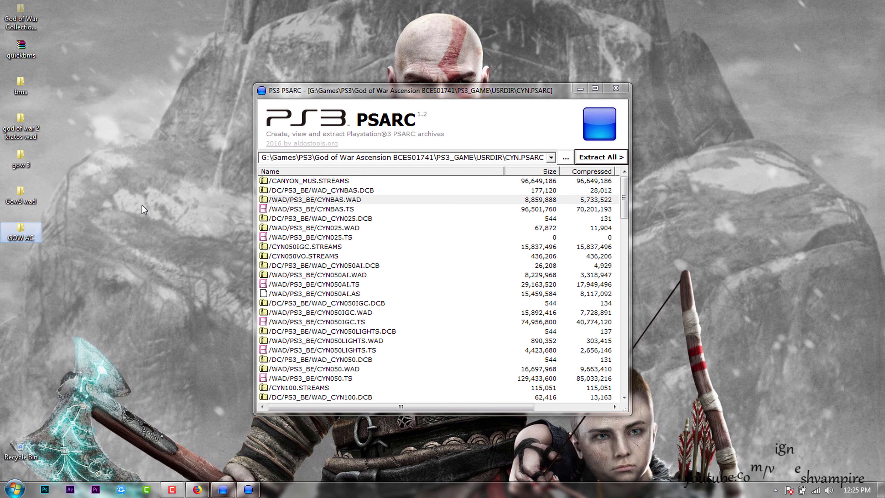
left_click(615, 88)
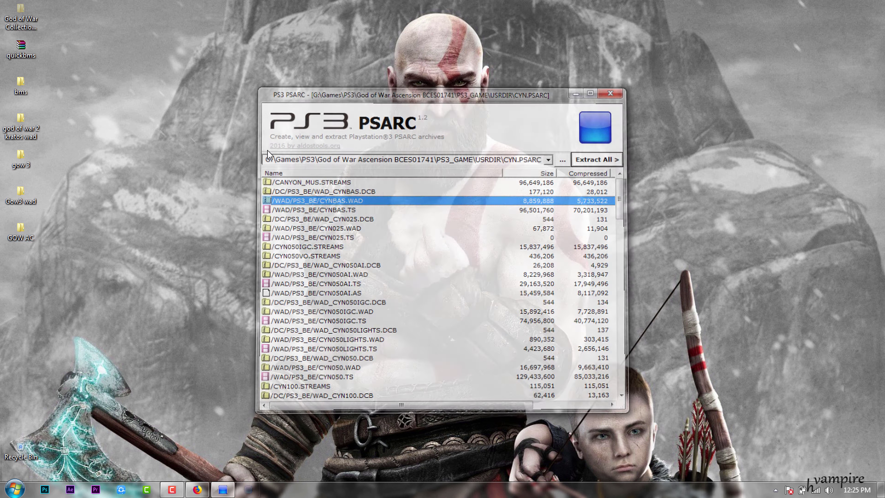